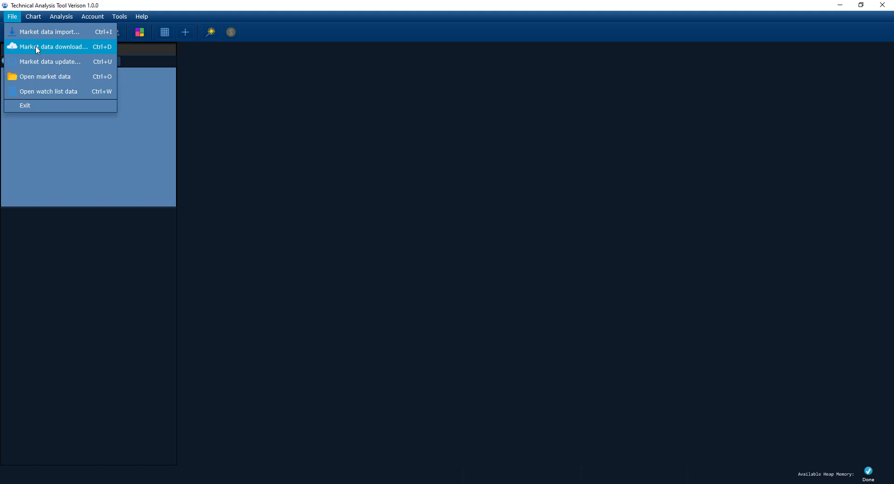
Open the market data download schedules and add a new download schedule
click(38, 50)
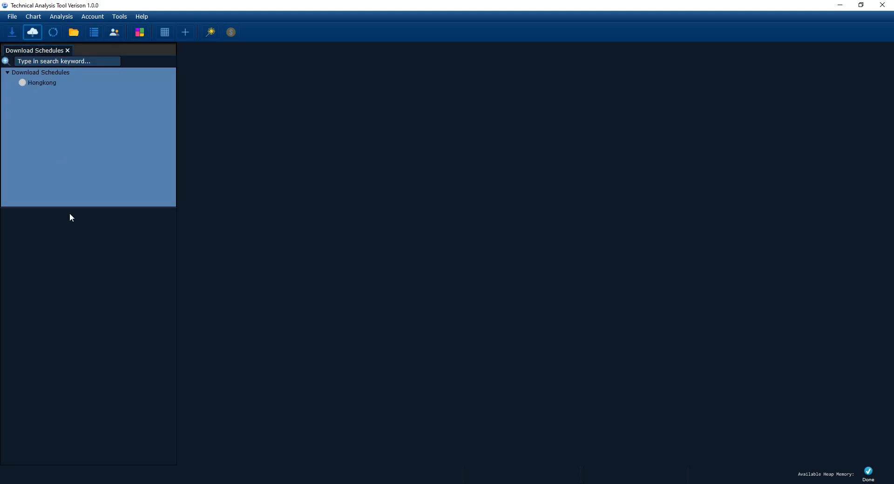
drag(75, 208, 76, 282)
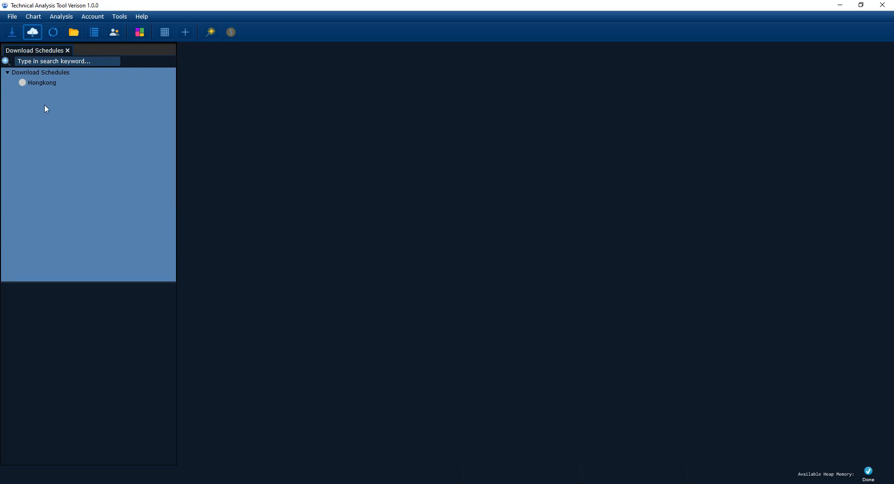
right_click(47, 73)
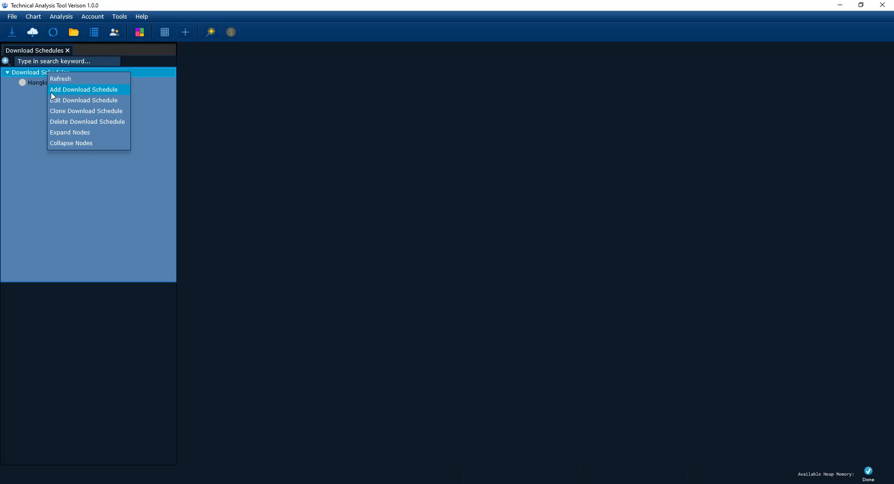
click(58, 89)
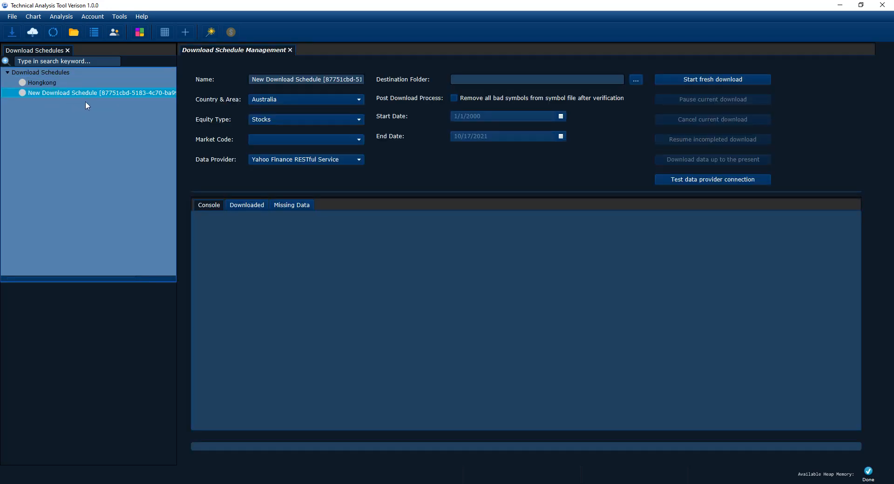
Name the new download schedule Nasdaq
triple_click(311, 83)
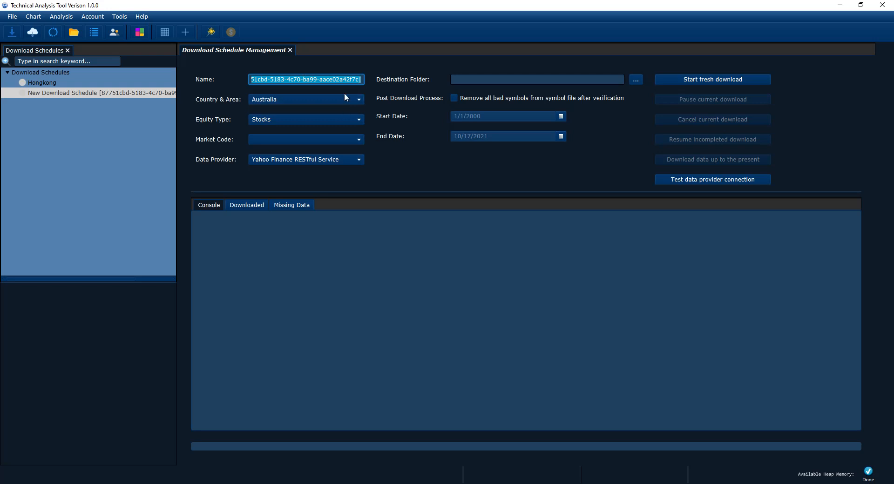
triple_click(319, 86)
key(BackSpace)
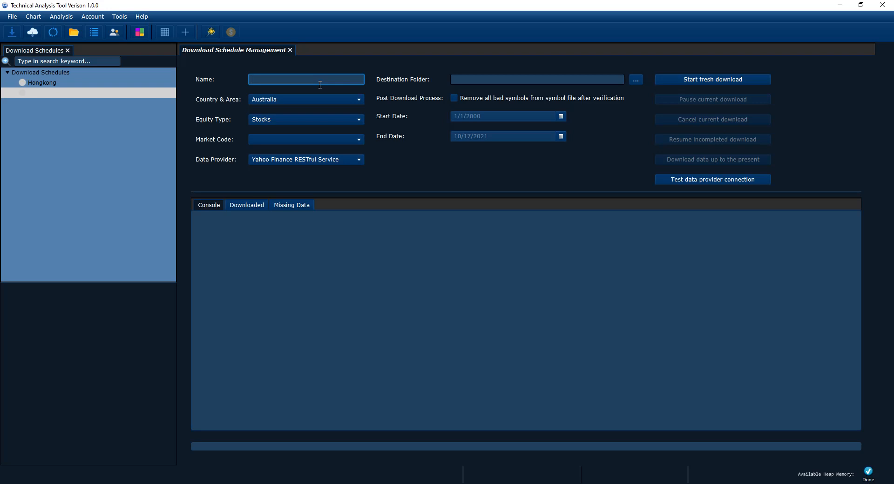
text(Nasdaq)
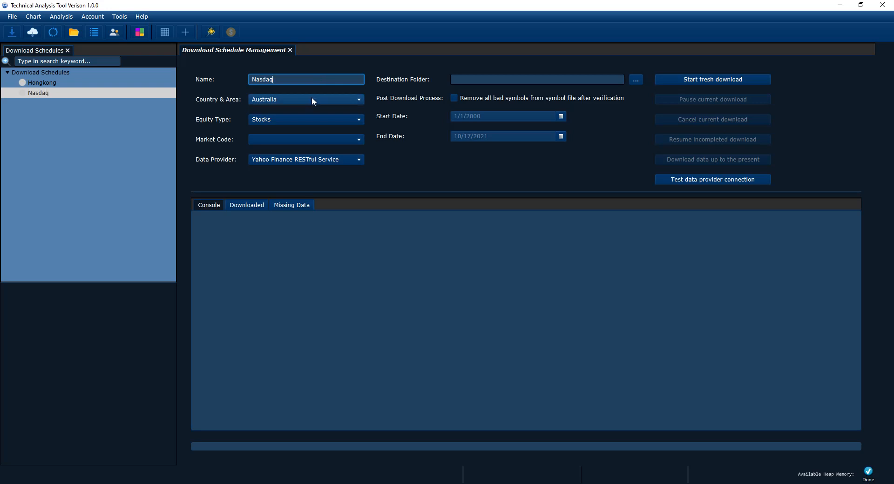
Set the Nasdaq schedule's country and area to United_States
click(311, 97)
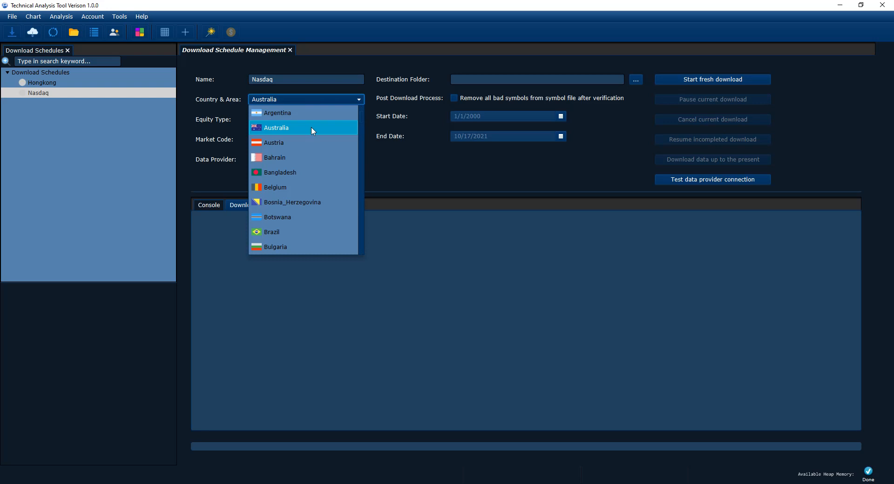
scroll(311, 129, down, 15)
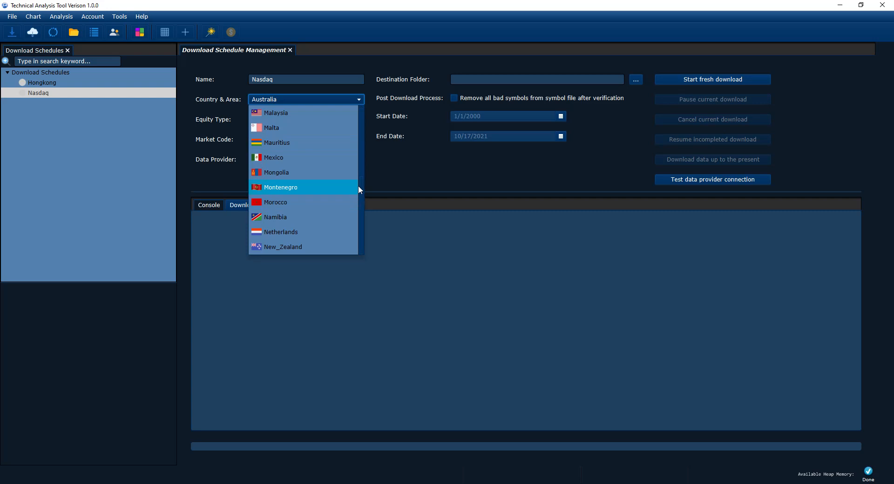
scroll(363, 182, down, 5)
scroll(355, 215, down, 7)
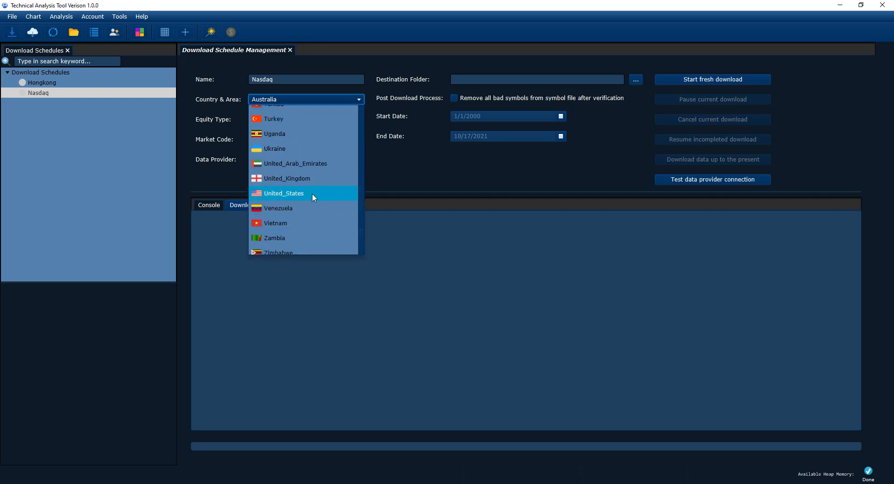
click(312, 193)
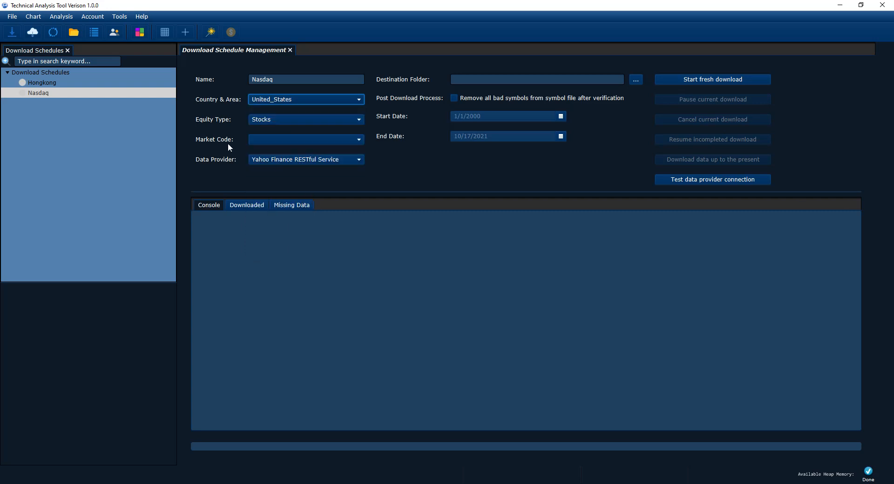
Keep Stocks as the schedule's equity type and set its market code to Nasdaq Top 100
click(263, 120)
click(264, 121)
click(264, 120)
click(272, 139)
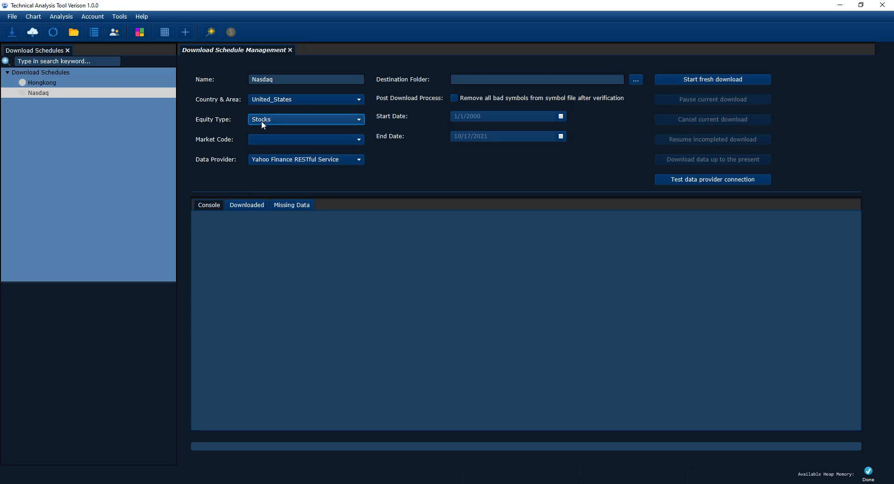
click(262, 140)
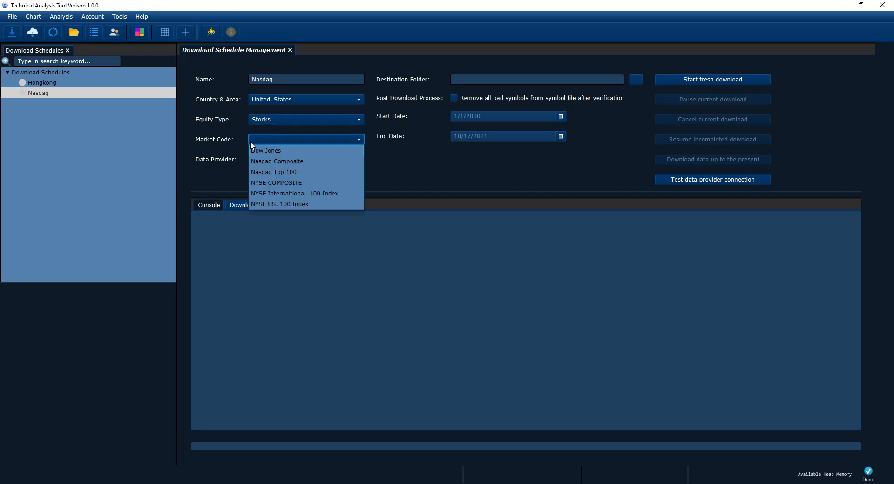
click(287, 172)
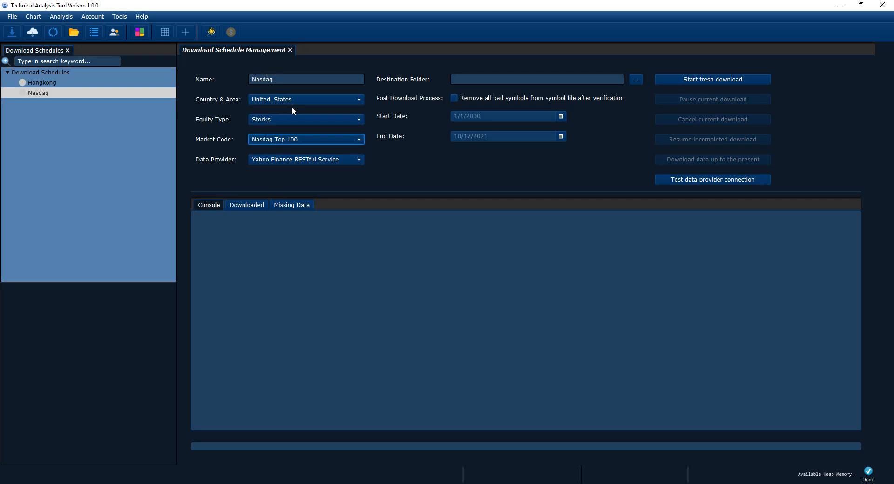
Set the schedule's destination folder to B:\Download Test\NASDAQ
click(636, 83)
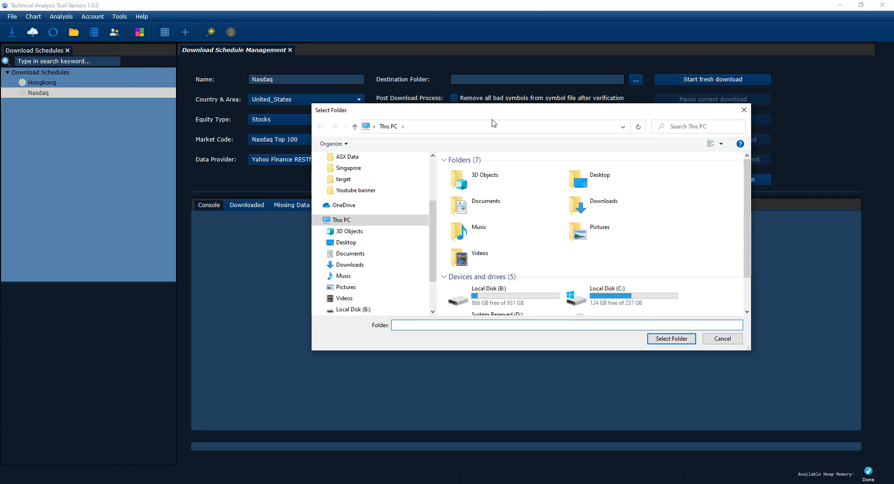
scroll(522, 231, down, 2)
double_click(488, 246)
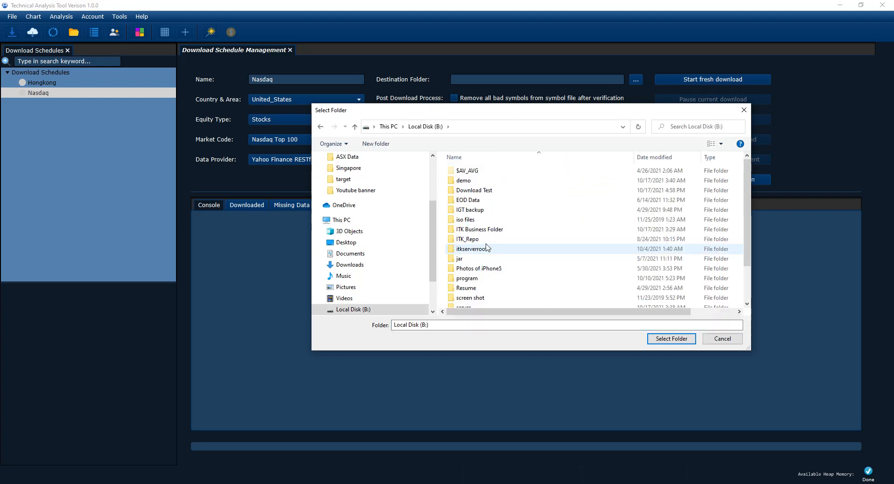
double_click(467, 190)
click(467, 191)
double_click(466, 191)
drag(473, 114, 441, 198)
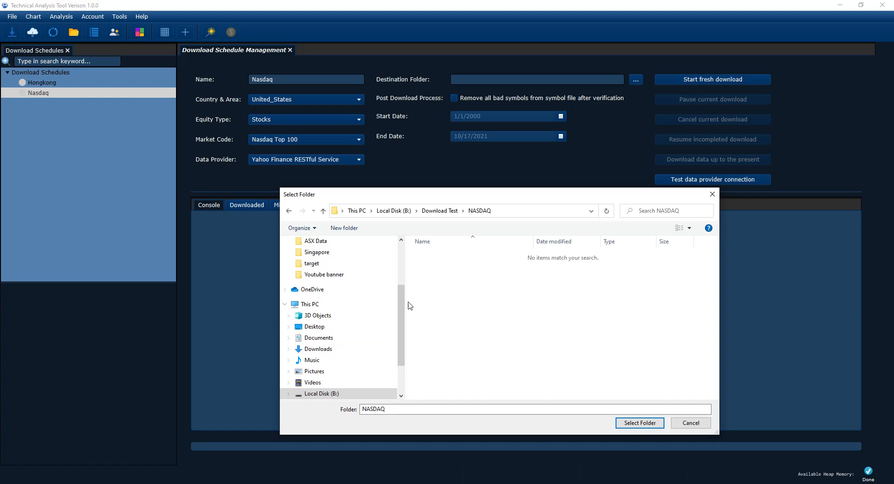
click(640, 423)
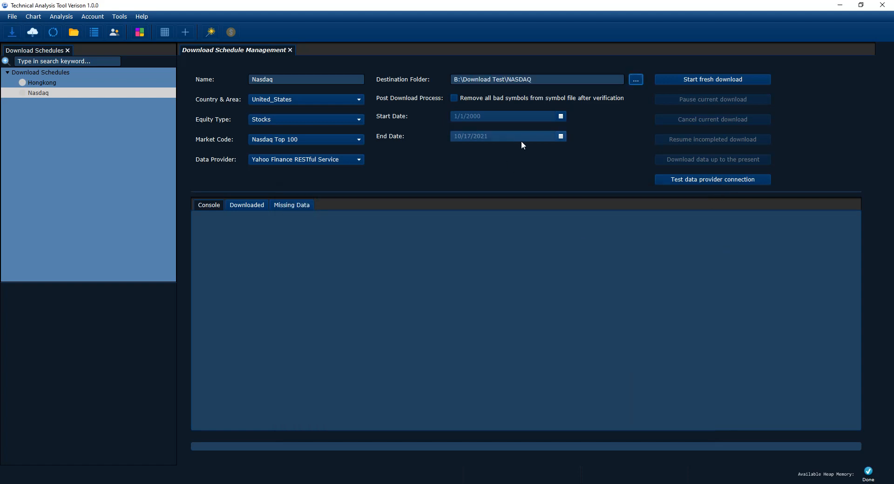
Set the download schedule's start date to 1/1/2021
click(560, 116)
triple_click(549, 130)
triple_click(550, 130)
triple_click(550, 130)
triple_click(550, 130)
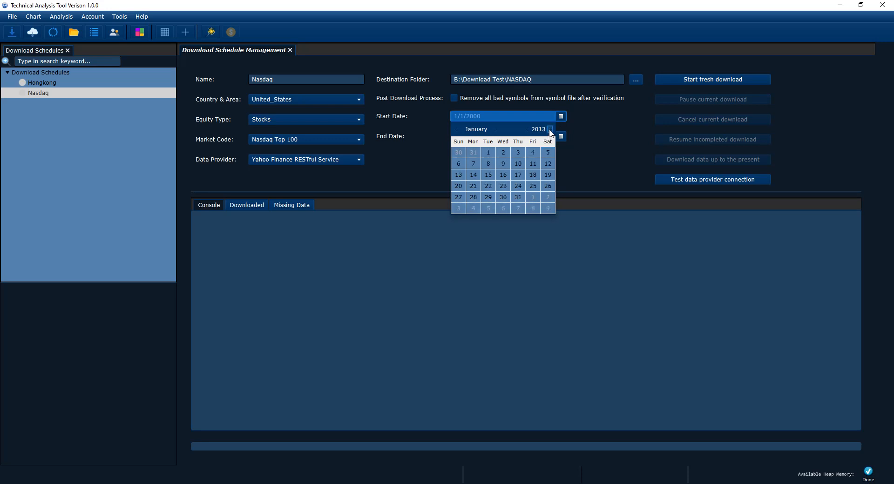
double_click(550, 130)
double_click(549, 130)
click(550, 130)
double_click(550, 131)
click(550, 131)
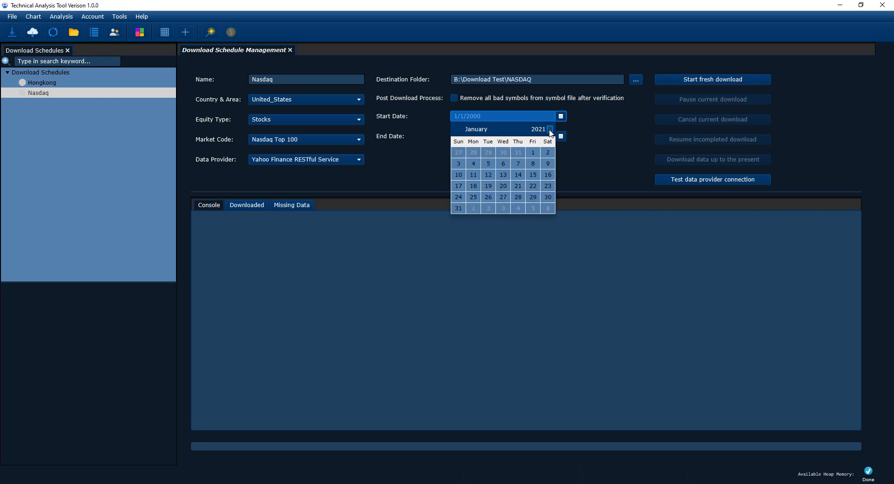
click(533, 153)
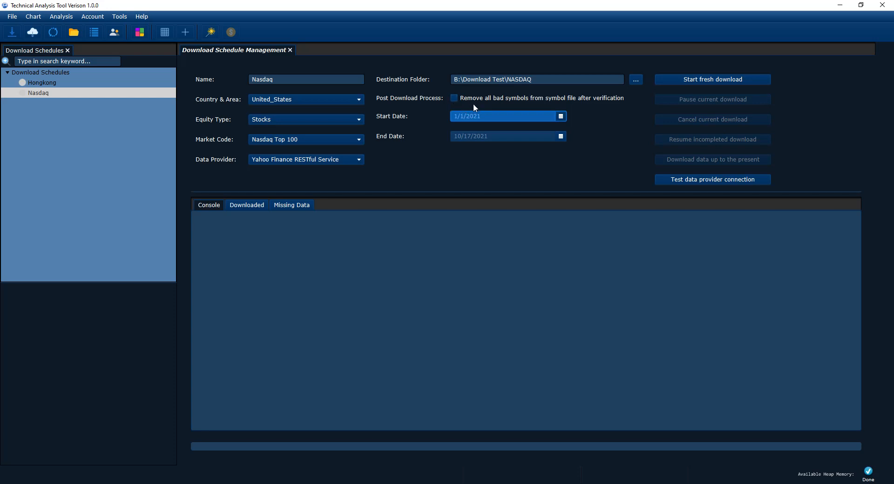
Turn the option to remove all bad symbols after verification on and back off
click(454, 99)
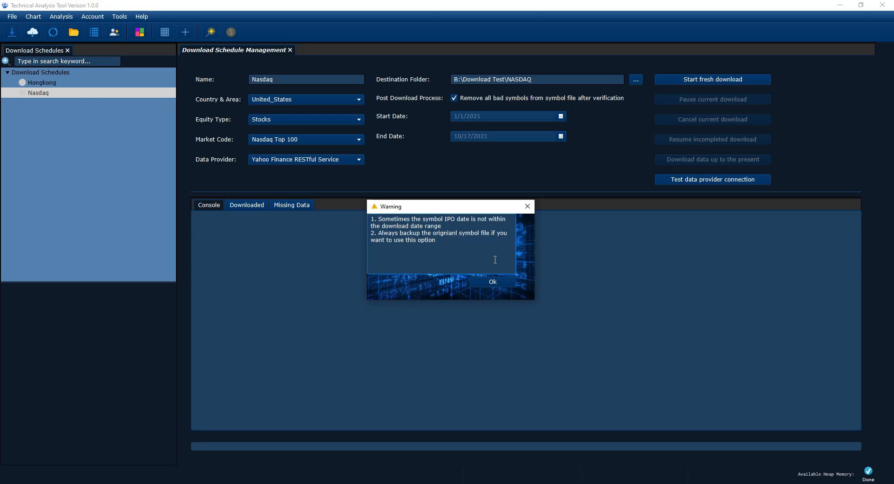
click(492, 280)
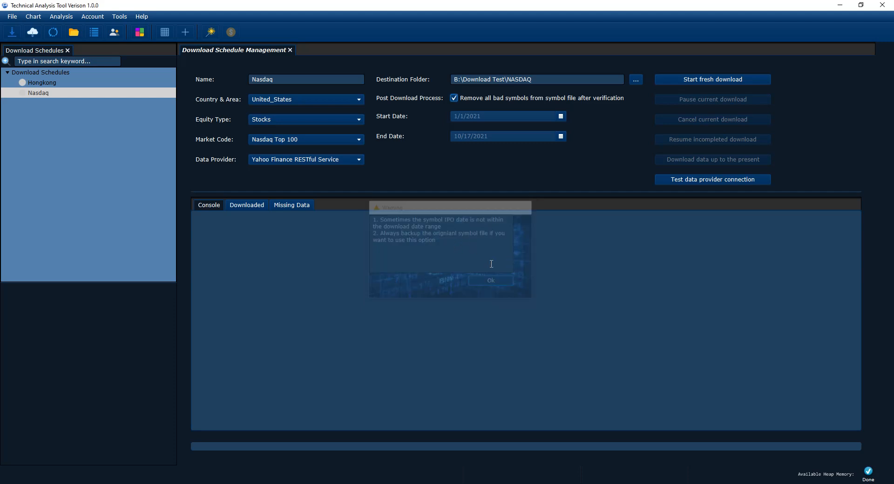
click(454, 98)
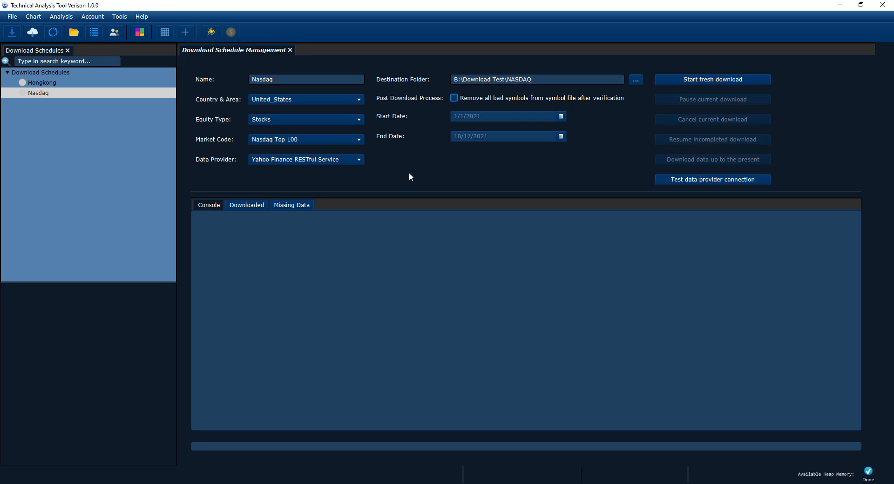
right_click(64, 126)
click(74, 132)
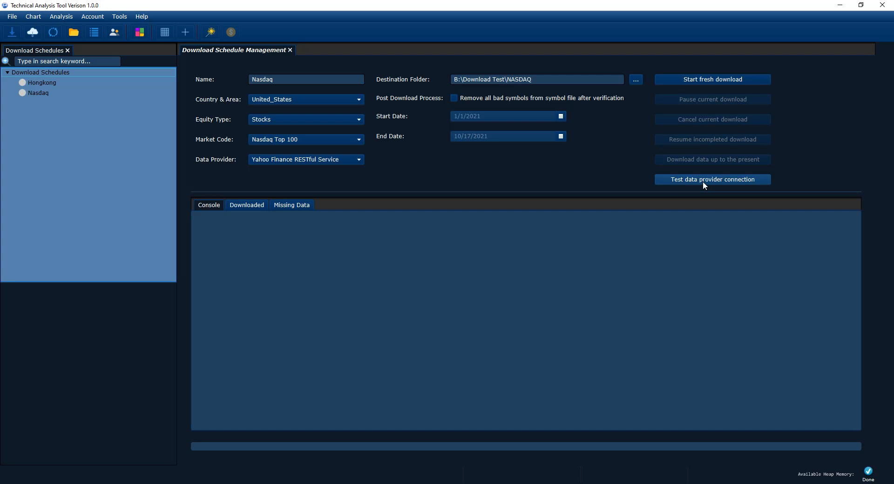
Check the available data providers and test the connection to Yahoo Finance RESTful Service
click(297, 161)
click(297, 161)
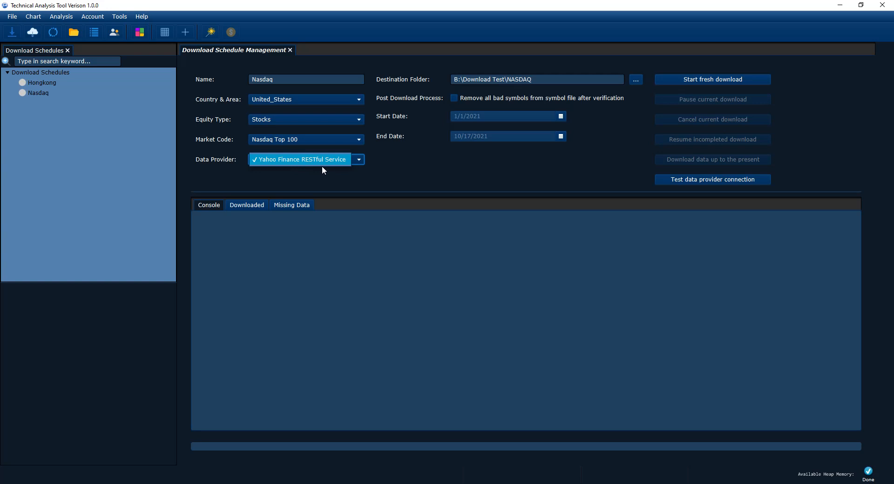
click(558, 175)
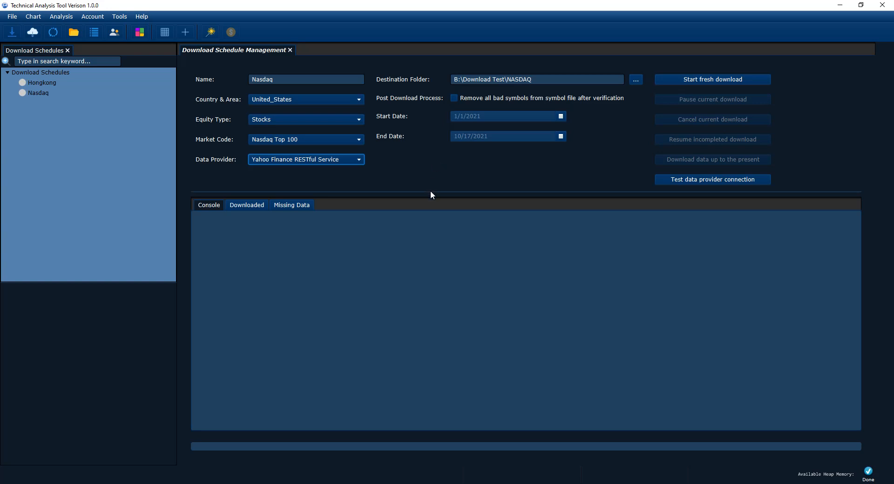
mouse_move(429, 194)
mouse_down()
mouse_move(435, 214)
mouse_move(434, 196)
mouse_up()
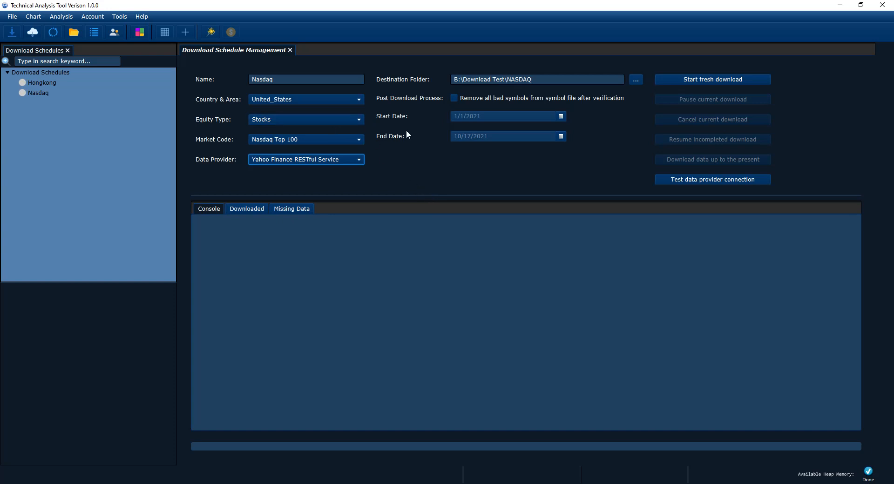
click(672, 179)
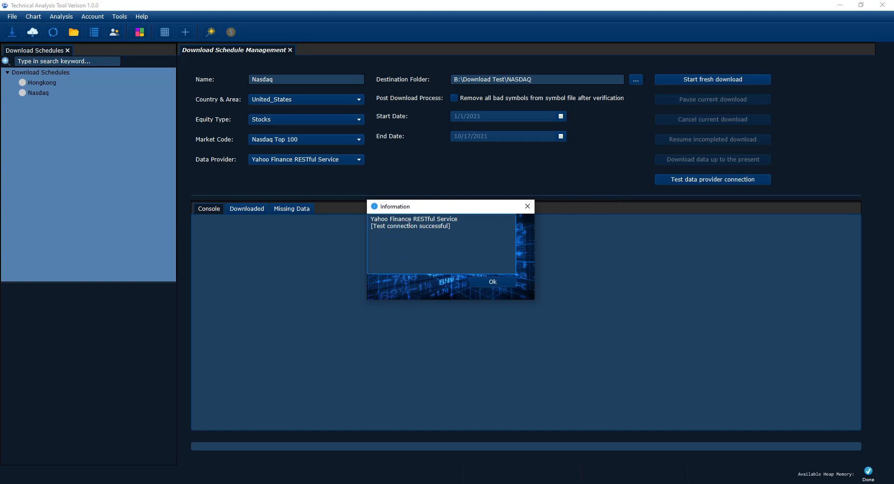
drag(458, 213, 462, 229)
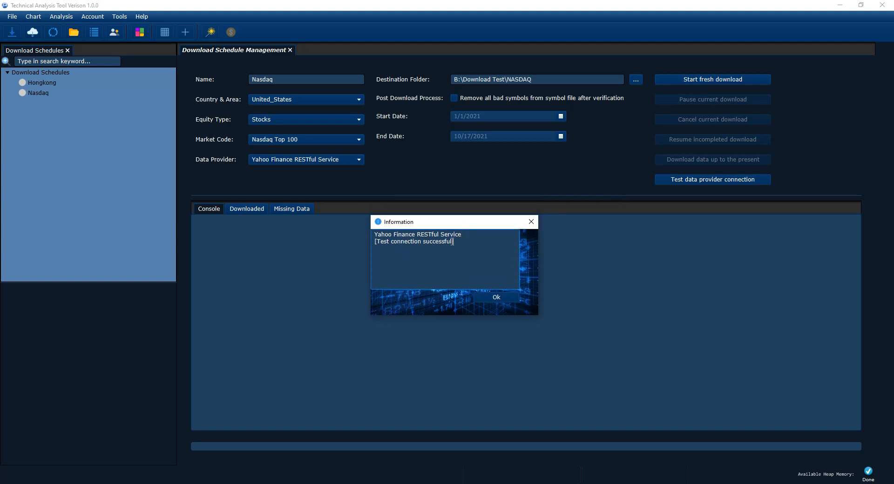
click(510, 296)
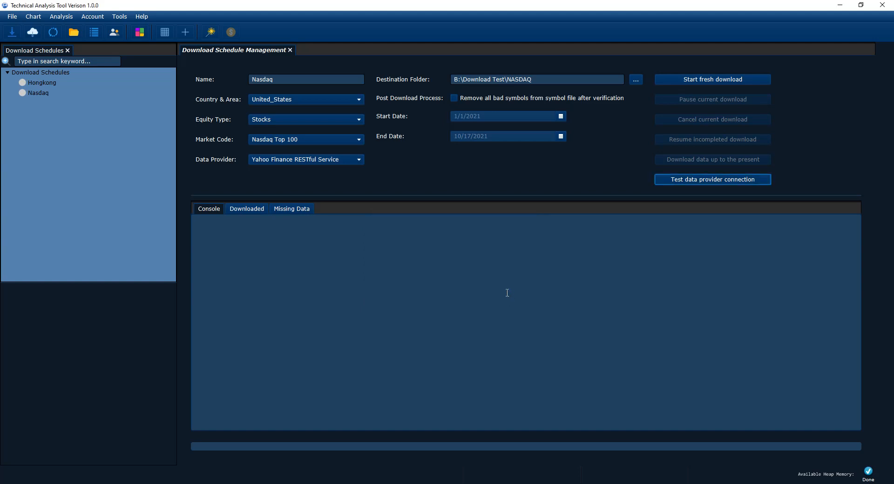
click(268, 140)
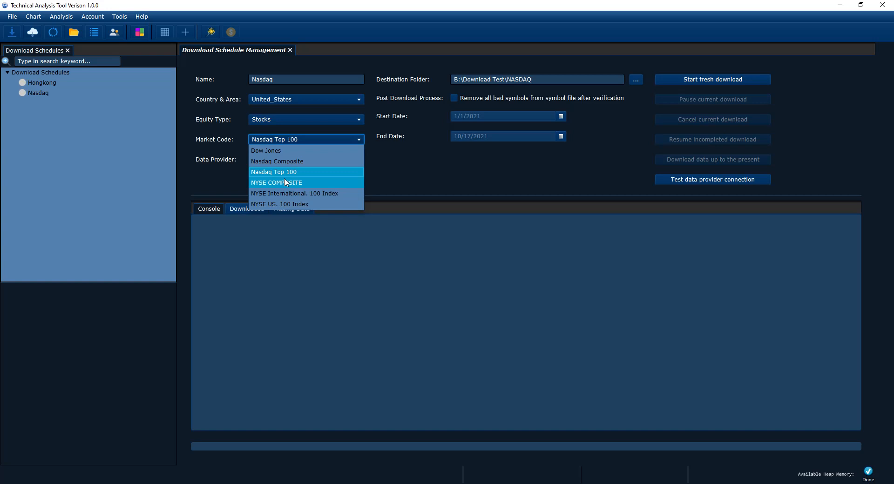
click(410, 174)
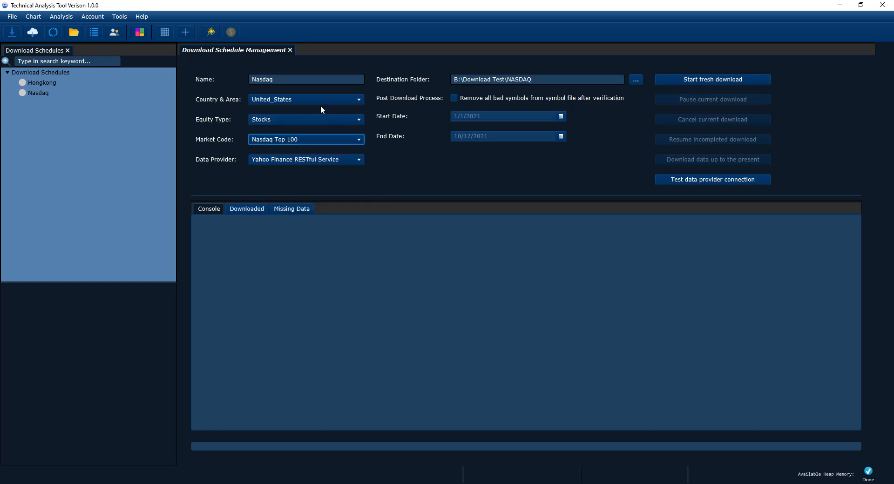
click(314, 97)
click(409, 172)
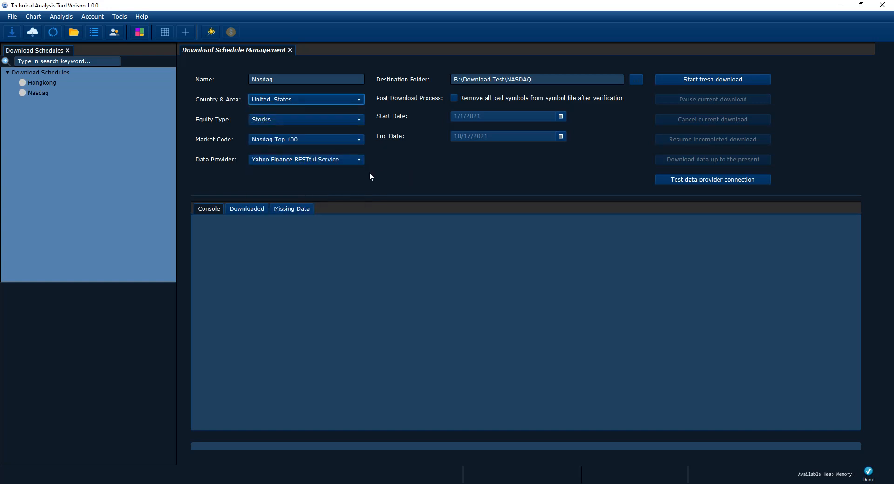
Start a fresh download for the Nasdaq schedule and accept the reviewed schedule settings
click(732, 83)
drag(465, 128, 464, 203)
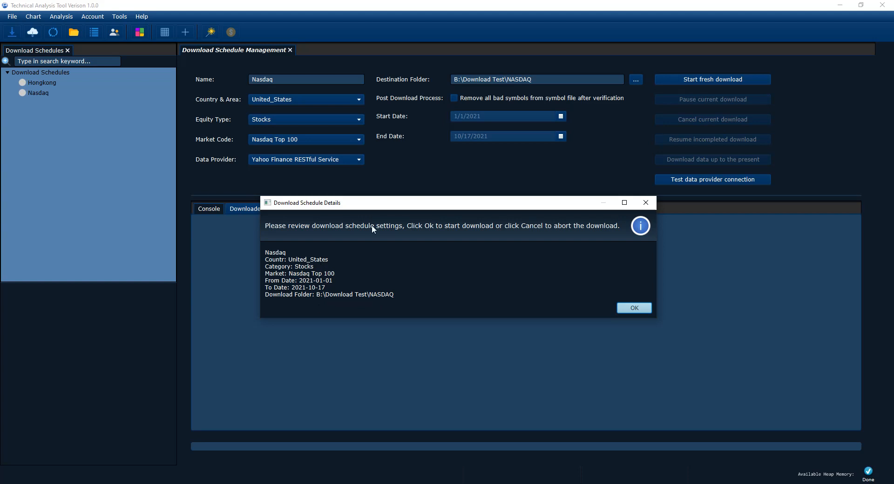
drag(371, 204, 372, 194)
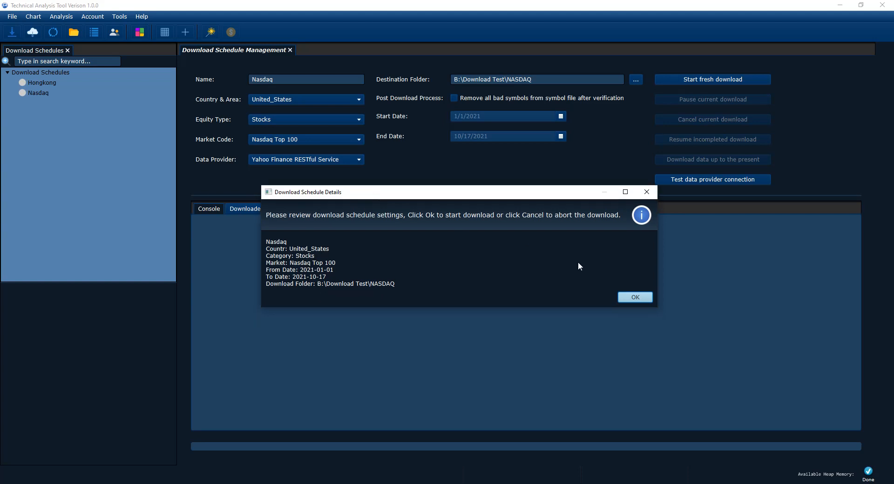
click(636, 297)
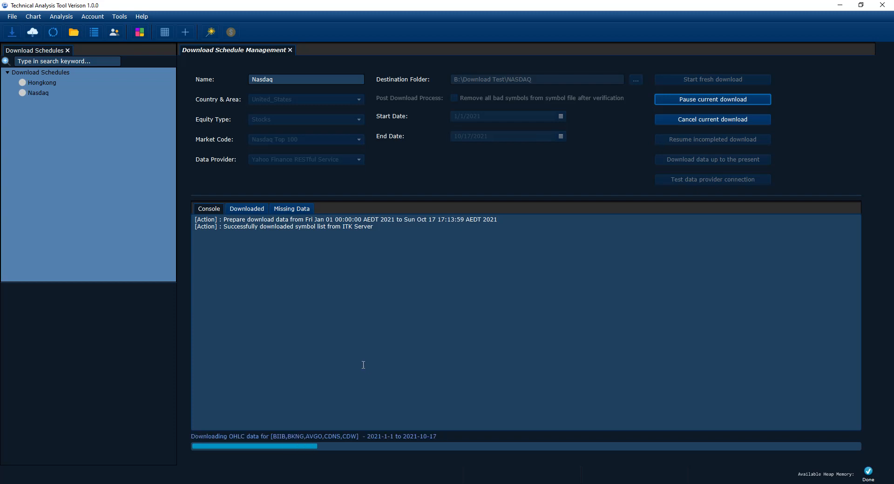
Check the download's list of downloaded files, its missing data and its console log
click(246, 211)
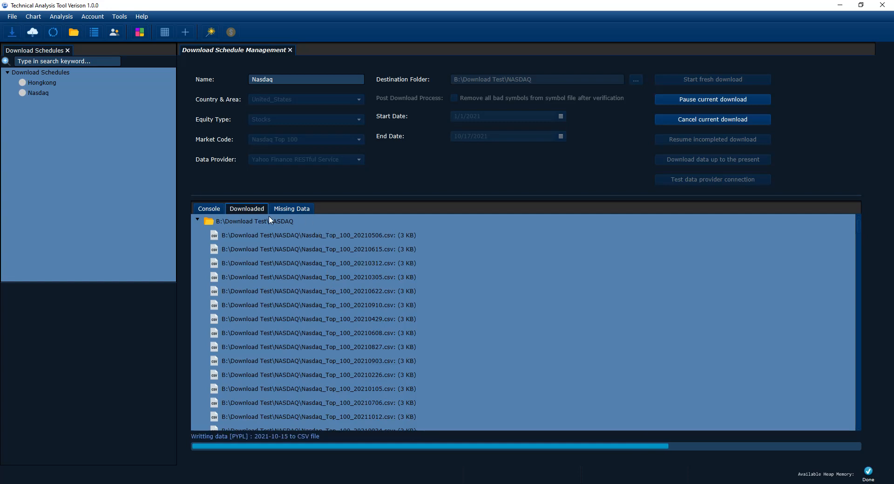
click(293, 212)
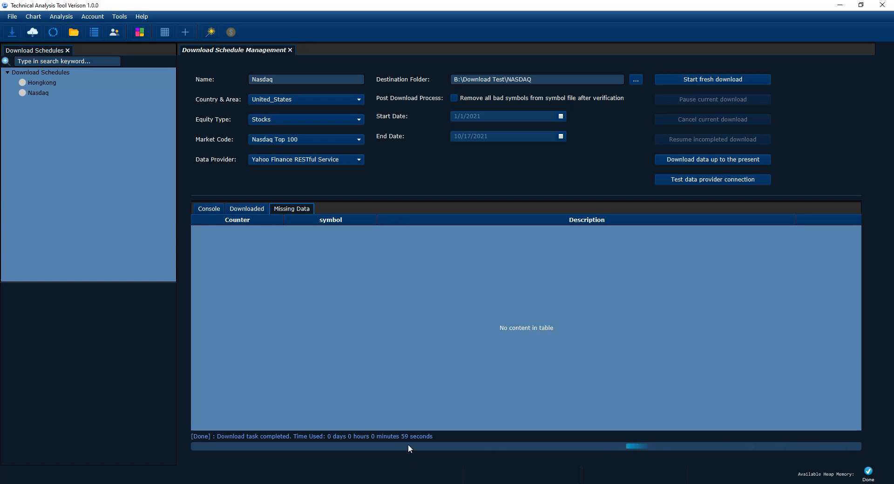
click(214, 209)
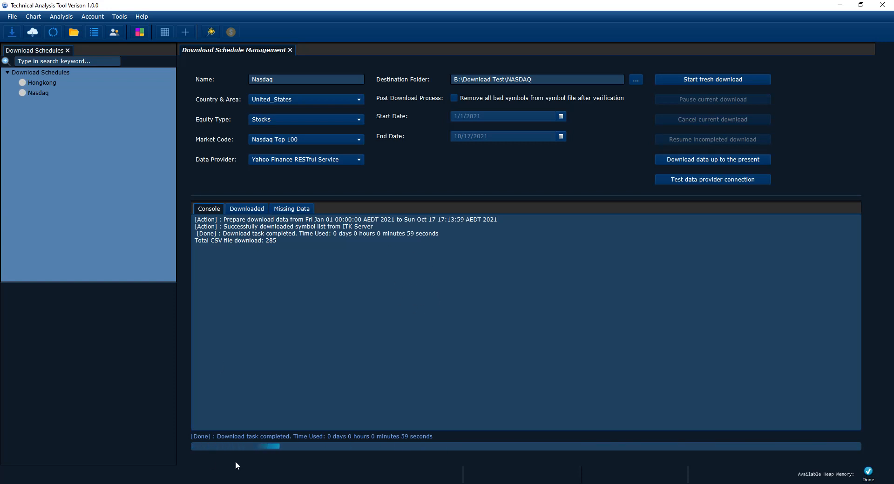
Switch to File Explorer, open the NASDAQ folder inside Download Test, widen the name column and look through the downloaded CSV files
click(204, 483)
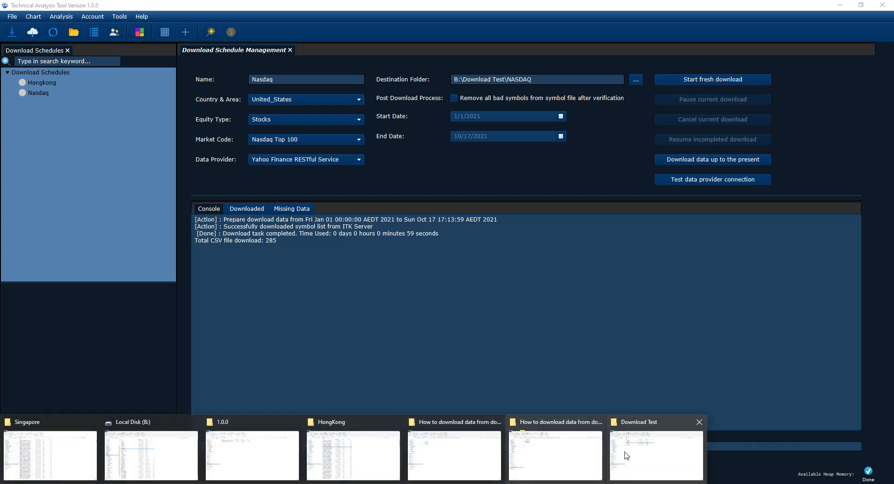
click(656, 456)
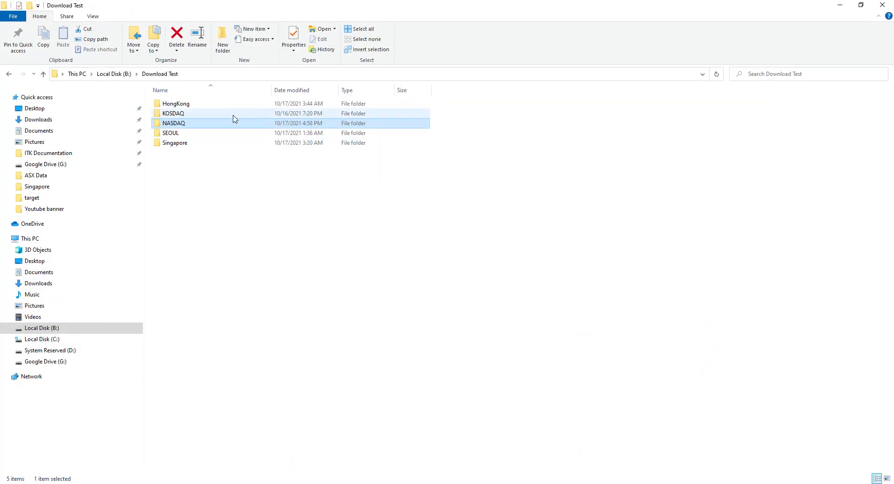
click(190, 152)
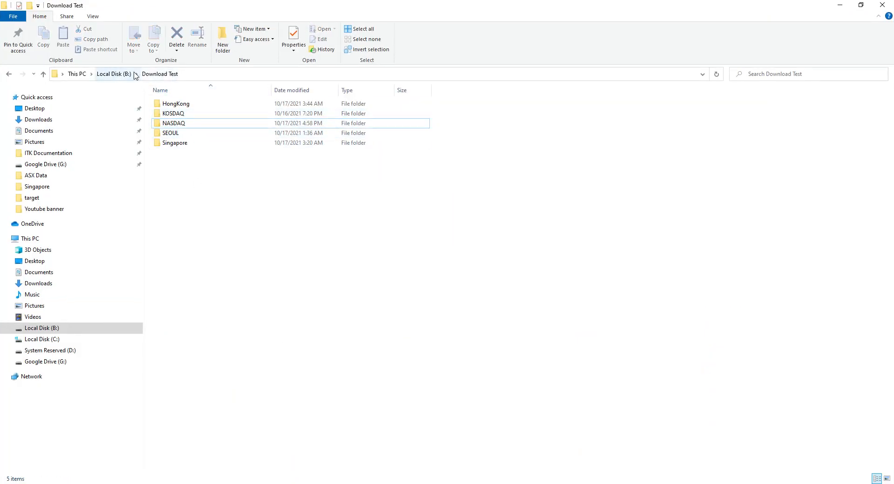
click(171, 124)
double_click(171, 124)
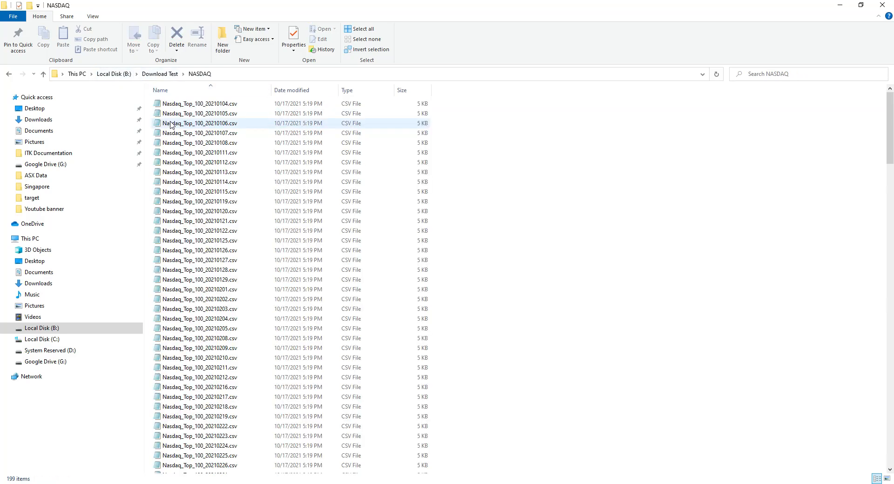
drag(280, 89, 331, 89)
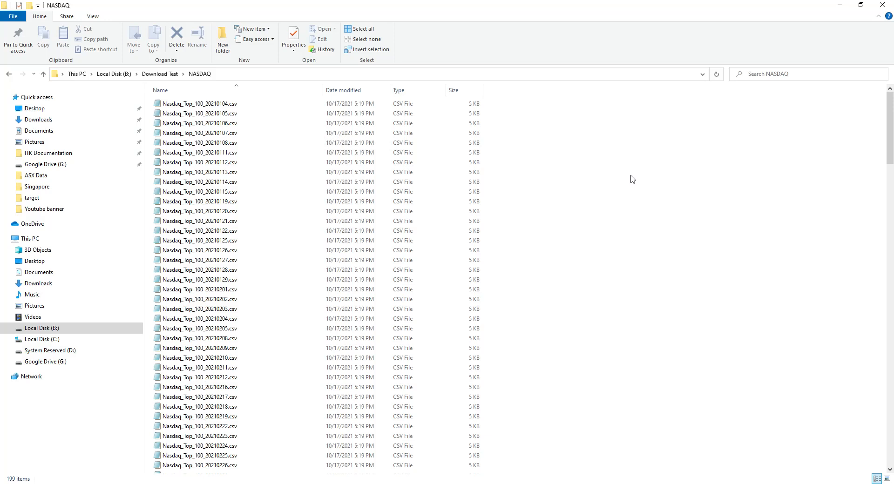
scroll(325, 185, down, 4)
scroll(325, 184, down, 7)
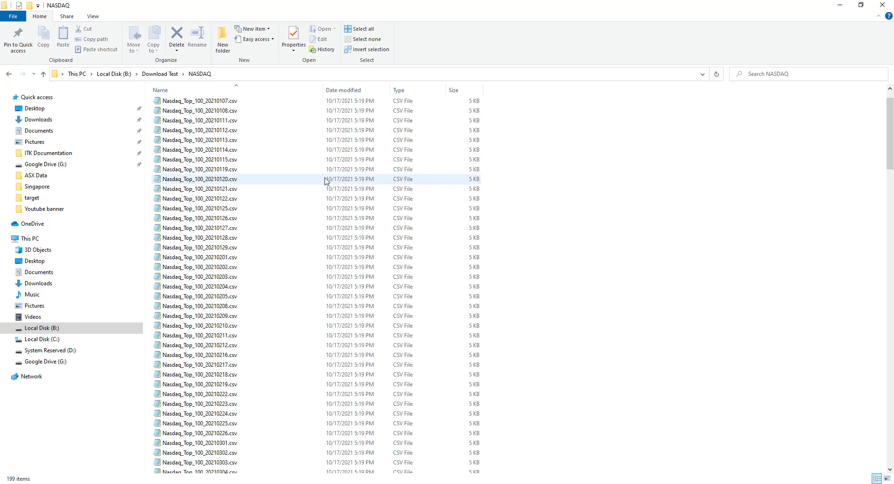
scroll(217, 128, up, 11)
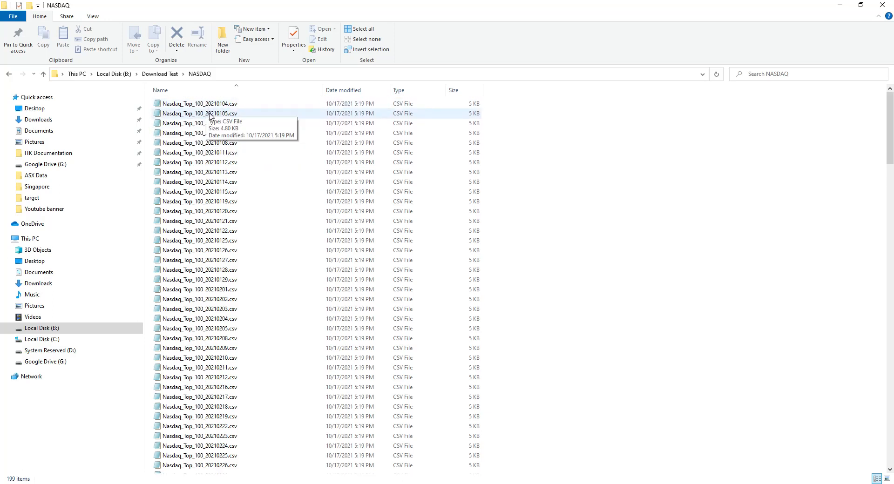
Examine the contents of Nasdaq_Top_100_20210105.csv in Notepad, close it and return to Technical Analysis Tool
double_click(207, 113)
drag(439, 174, 391, 145)
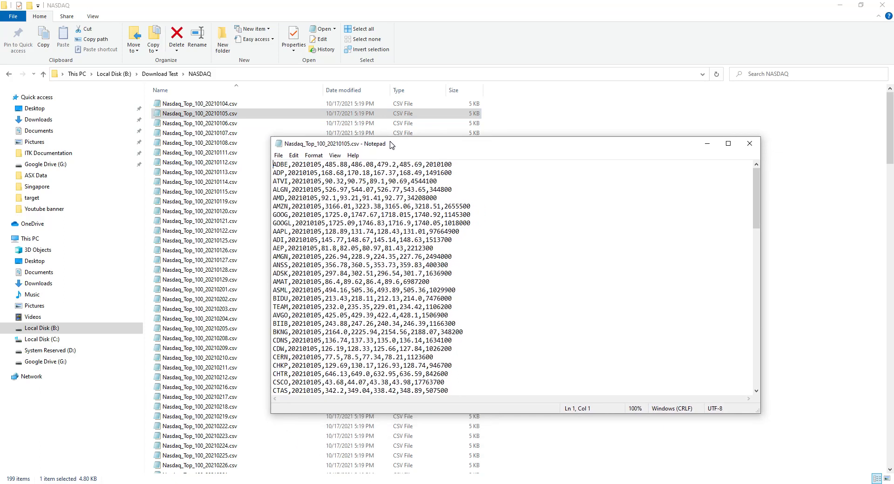
scroll(381, 182, down, 20)
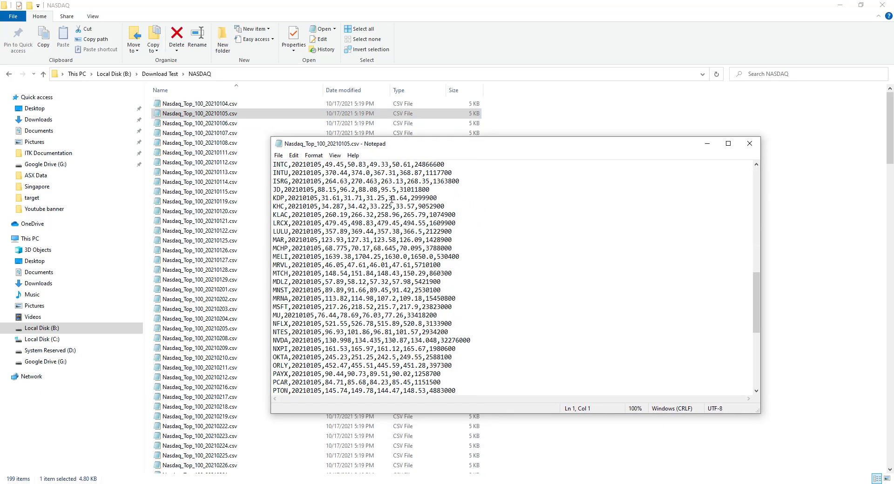
click(750, 143)
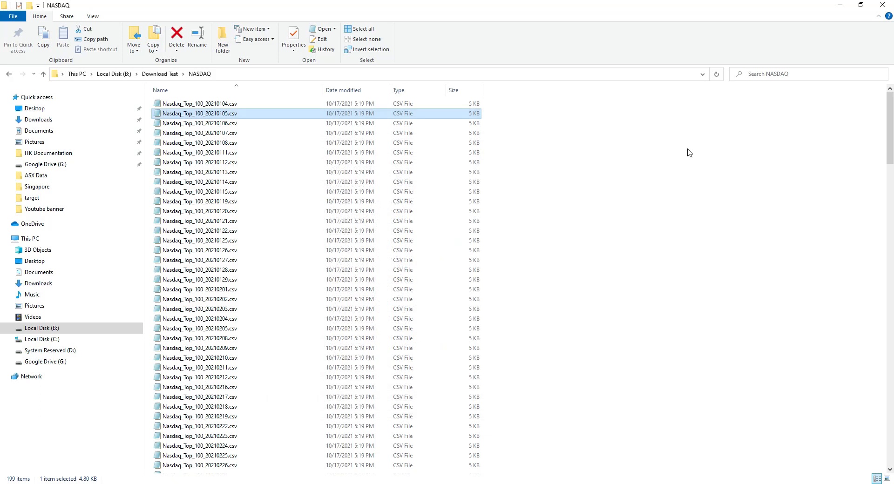
click(839, 5)
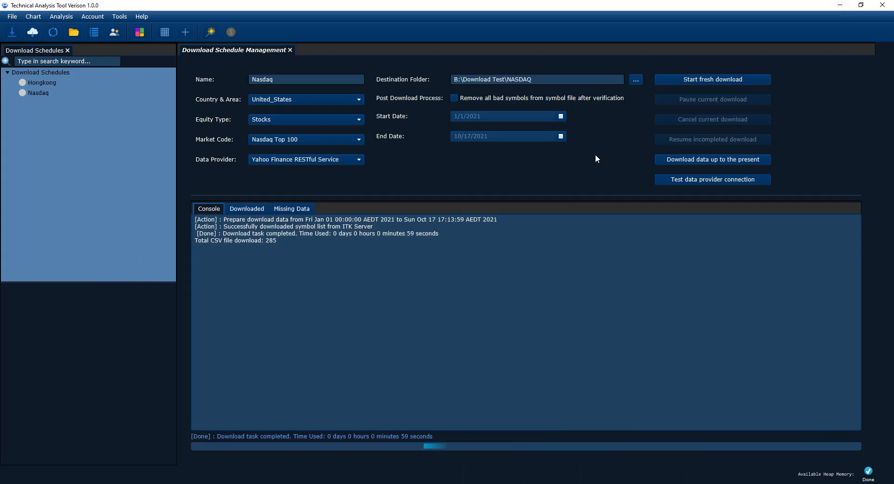
Close the Download Schedule Management page and the Download Schedules list
right_click(259, 53)
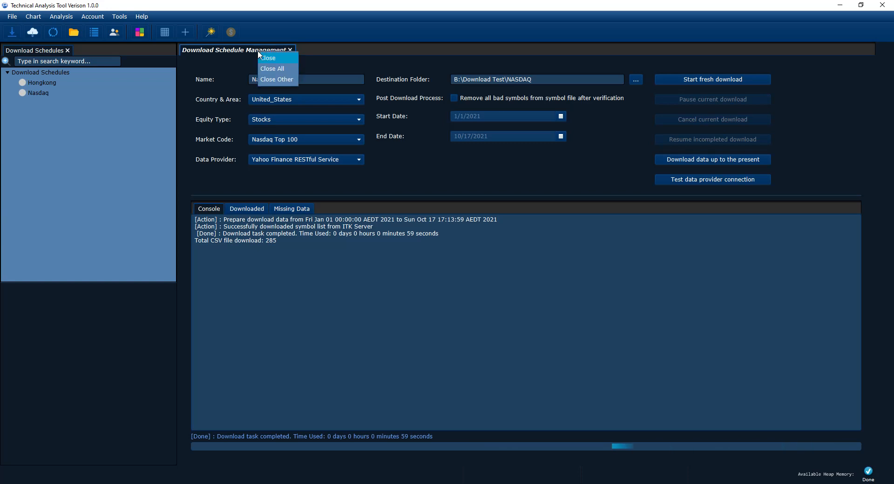
click(225, 63)
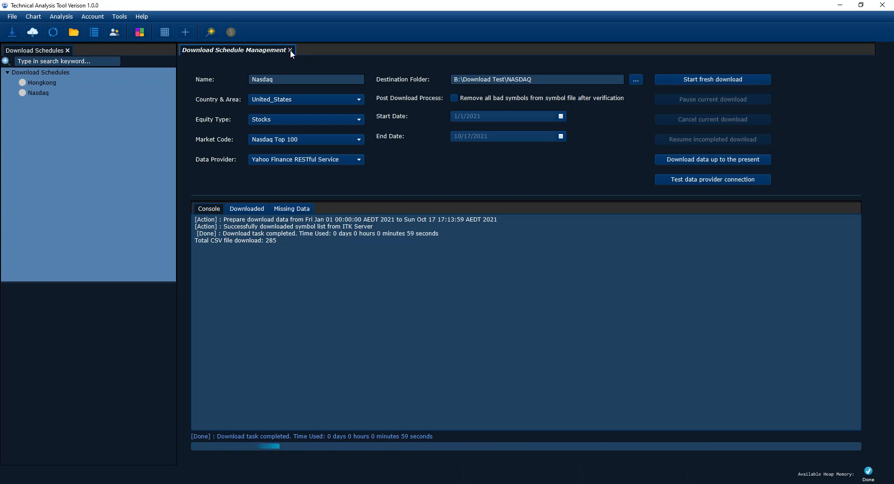
right_click(265, 51)
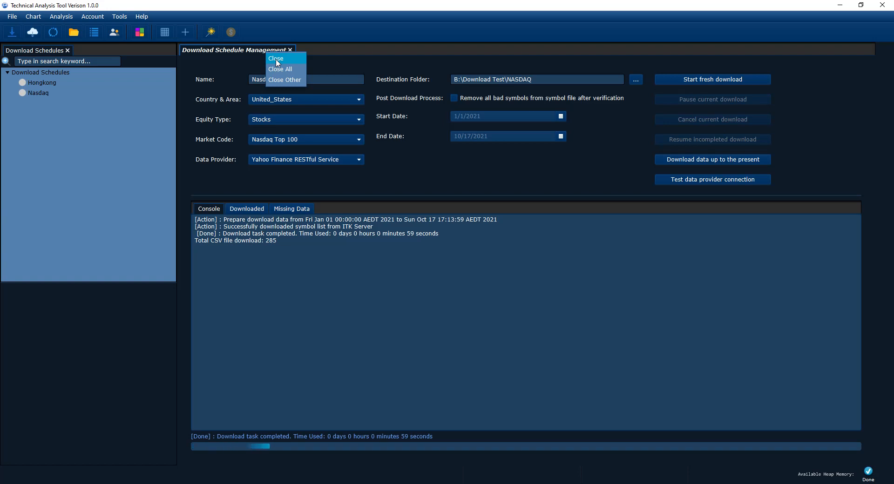
click(276, 59)
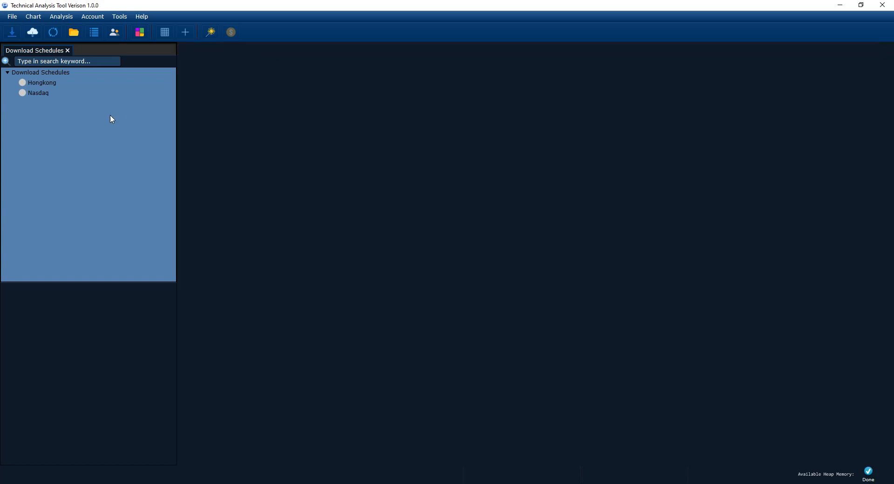
click(68, 50)
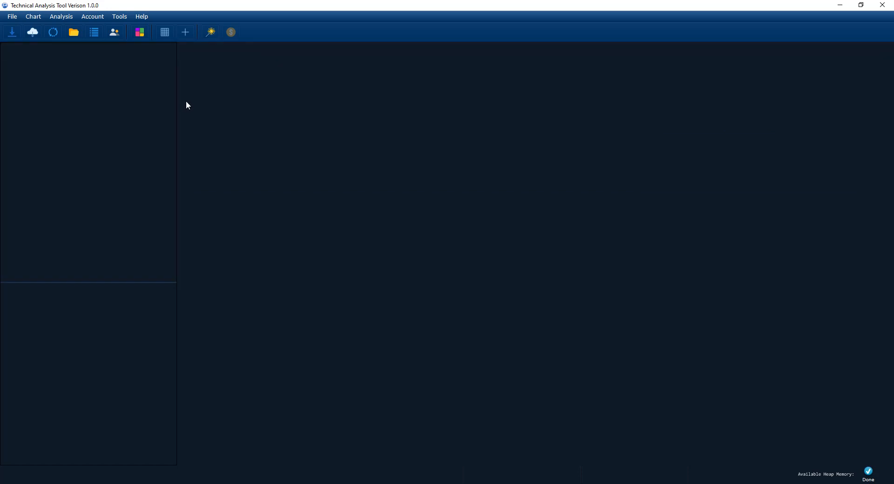
Open Financial Market Data Import and set the country to United_States, market type to Stocks and market code to Nasdaq Top 100
click(13, 32)
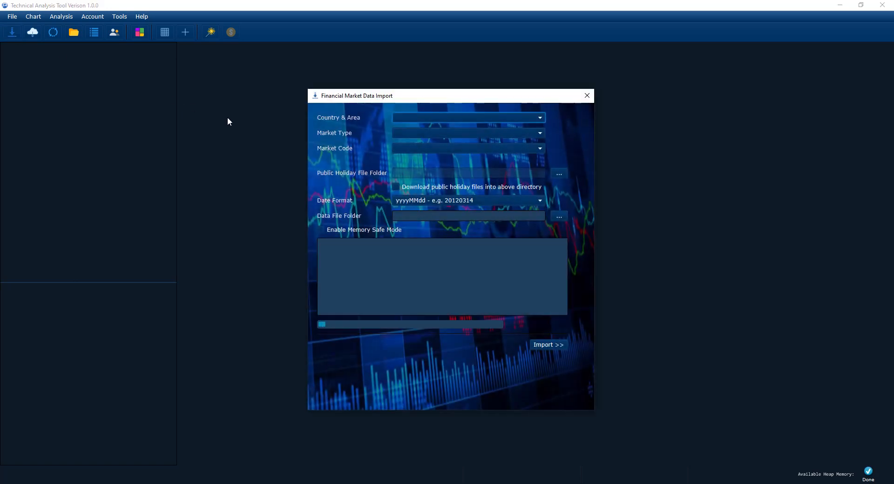
click(474, 118)
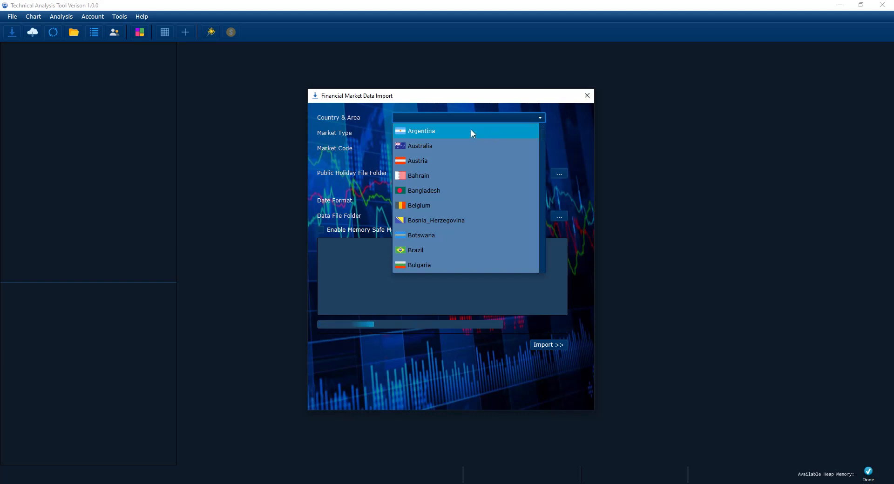
scroll(467, 160, down, 20)
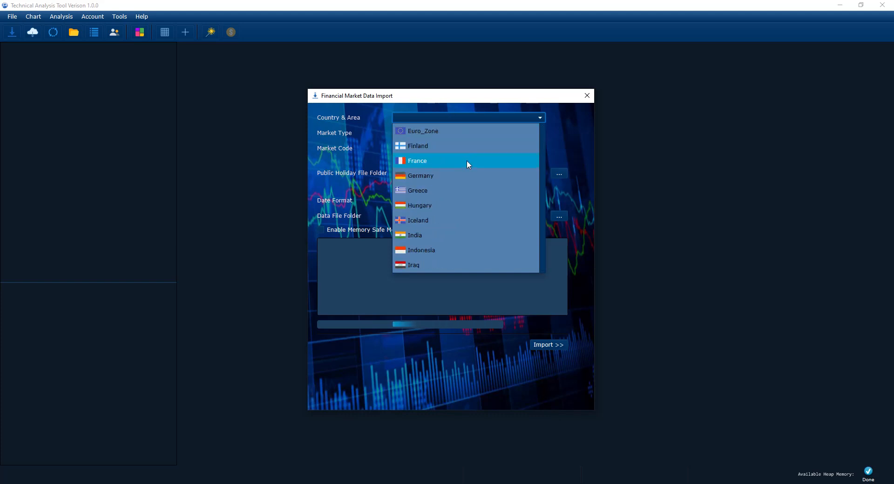
scroll(467, 161, down, 5)
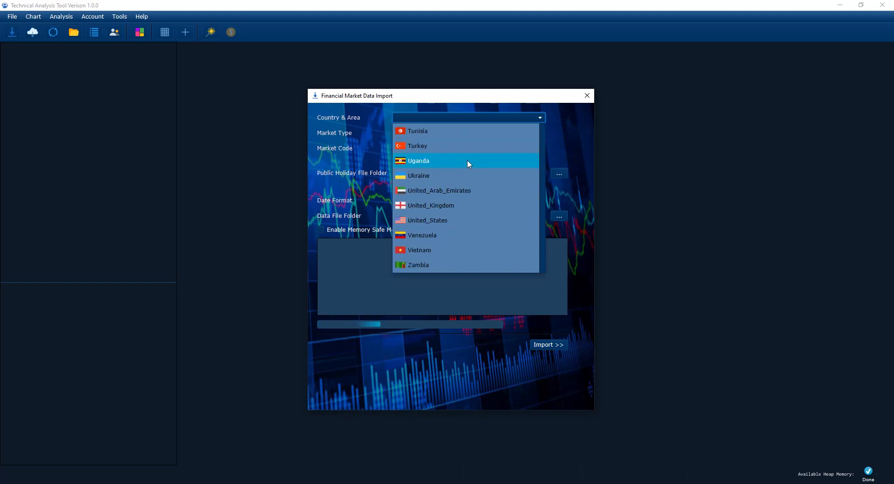
scroll(467, 161, up, 1)
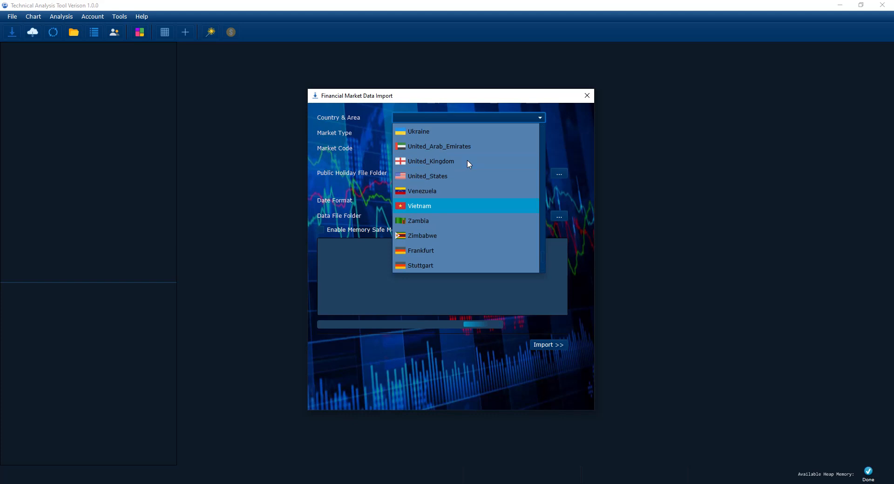
click(449, 176)
click(420, 133)
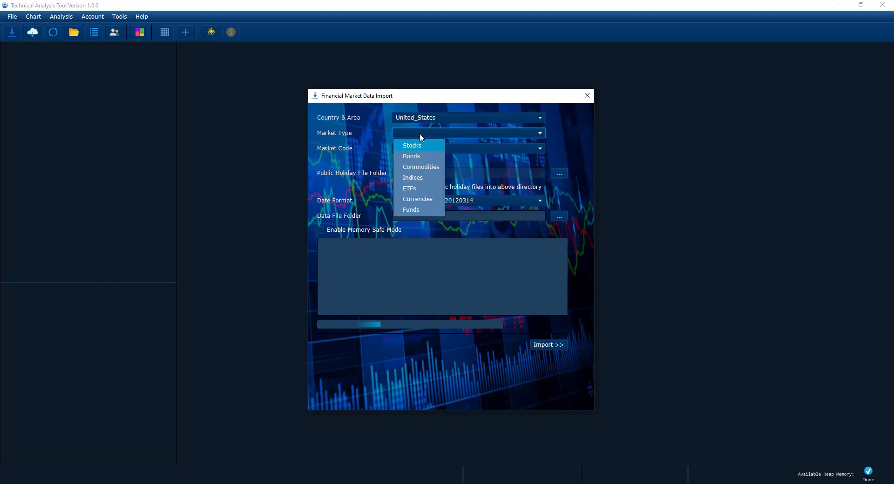
click(416, 143)
click(413, 148)
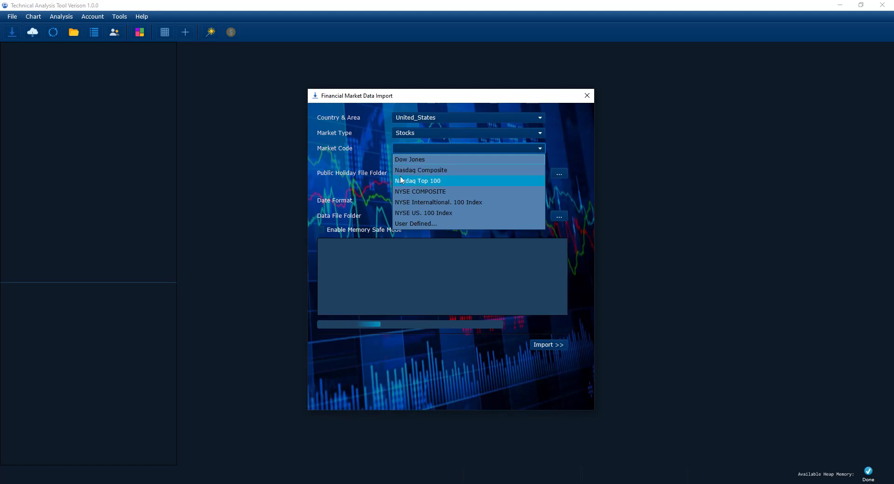
click(415, 181)
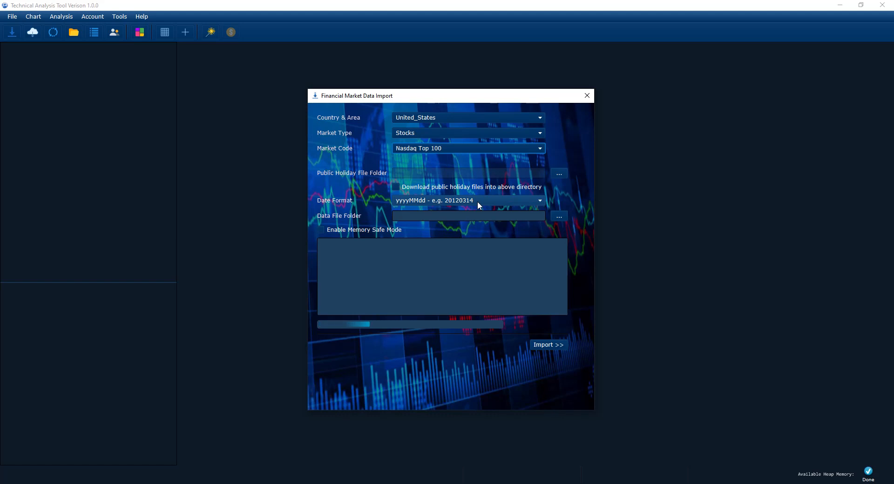
Check the date format used in Nasdaq_Top_100_20210125.csv in the NASDAQ folder, then return to the import dialog
click(296, 483)
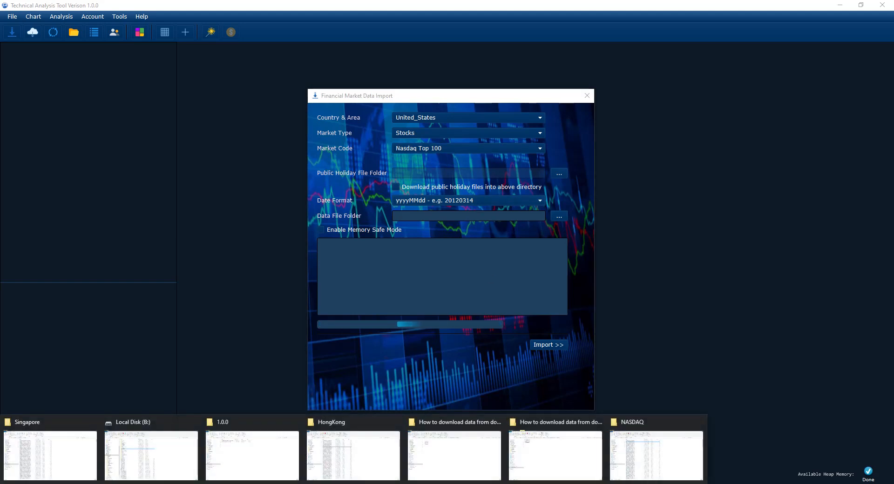
click(657, 471)
click(191, 240)
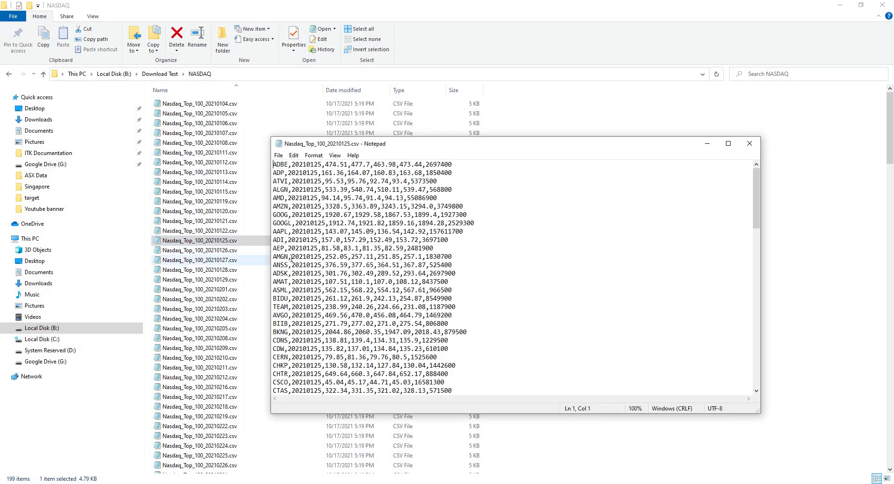
drag(292, 265, 318, 265)
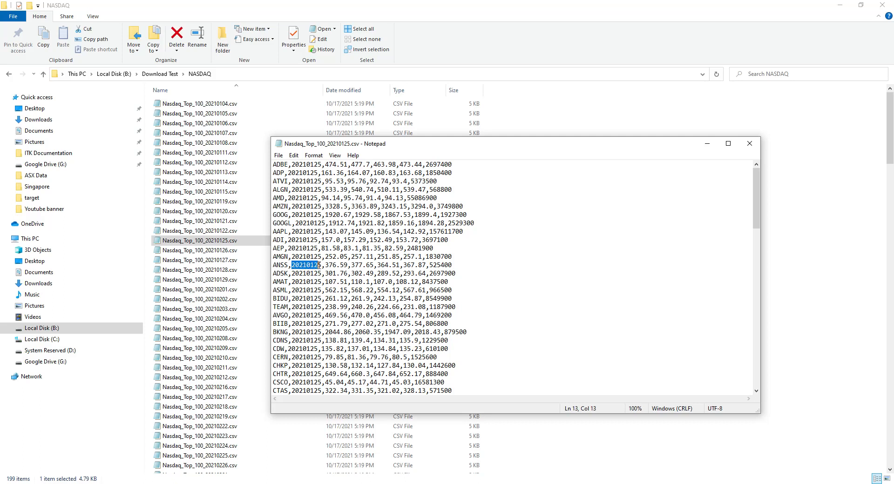
click(750, 143)
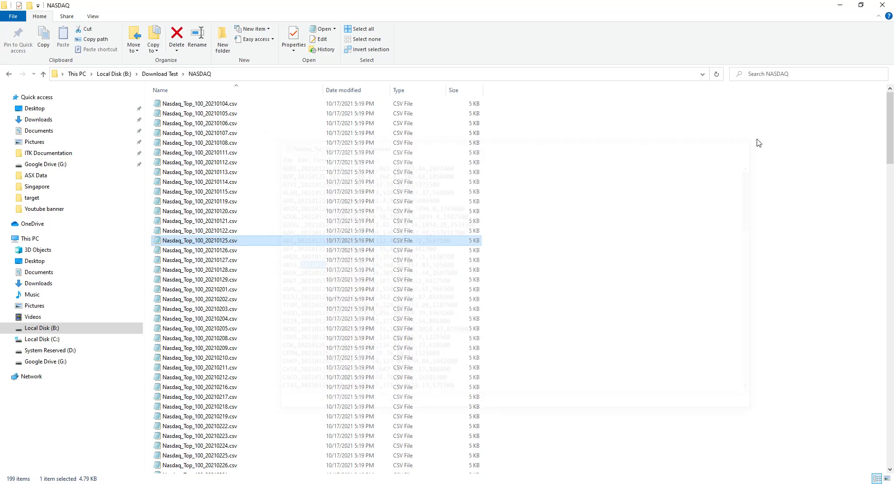
click(840, 6)
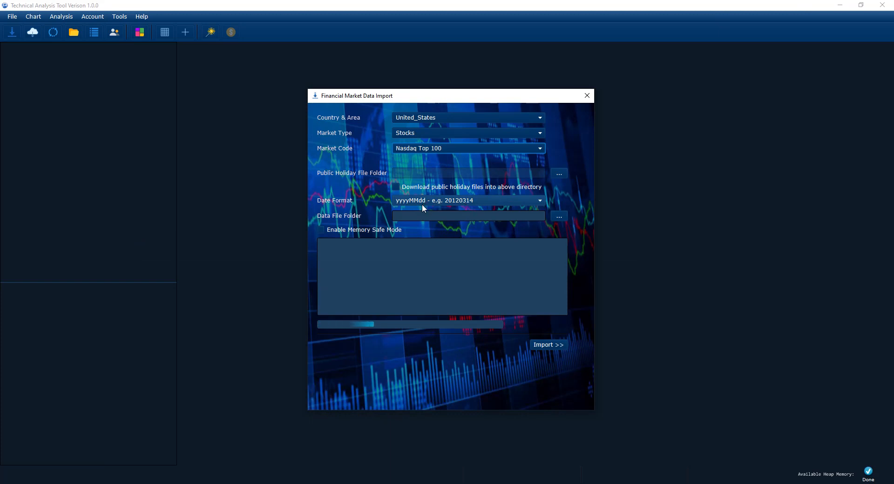
Set the data file folder for the import to B:\Download Test\NASDAQ
click(559, 217)
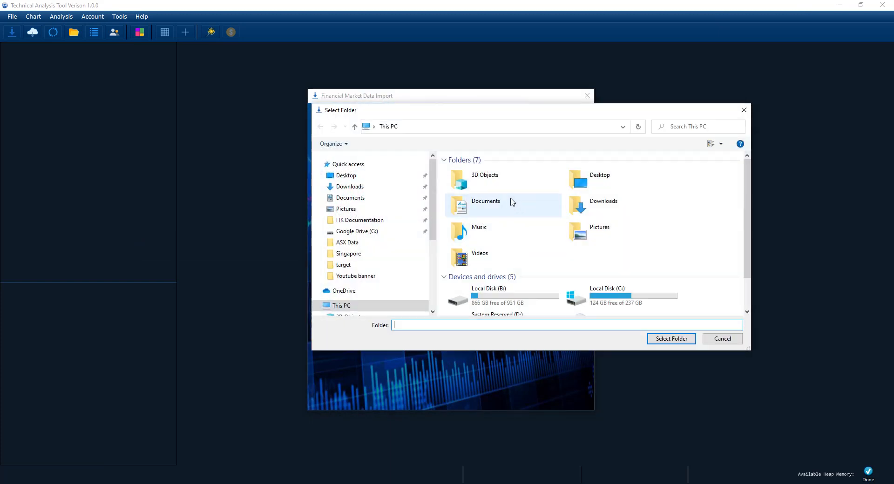
double_click(493, 299)
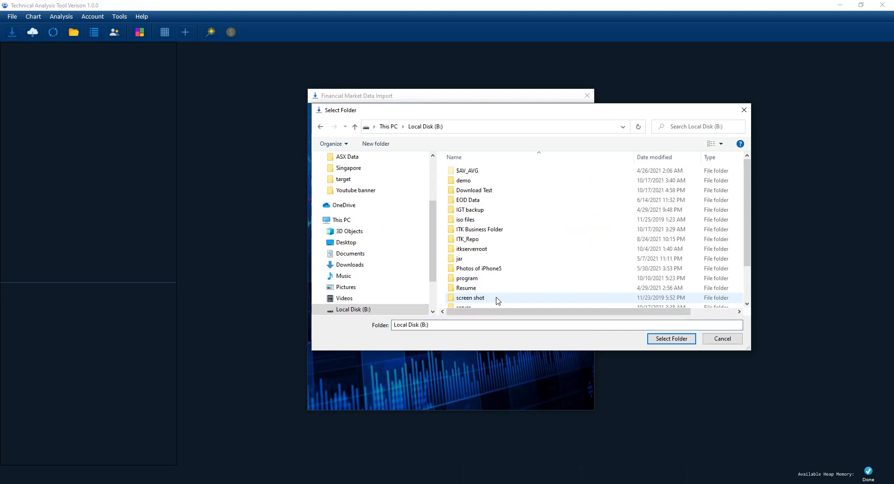
double_click(475, 191)
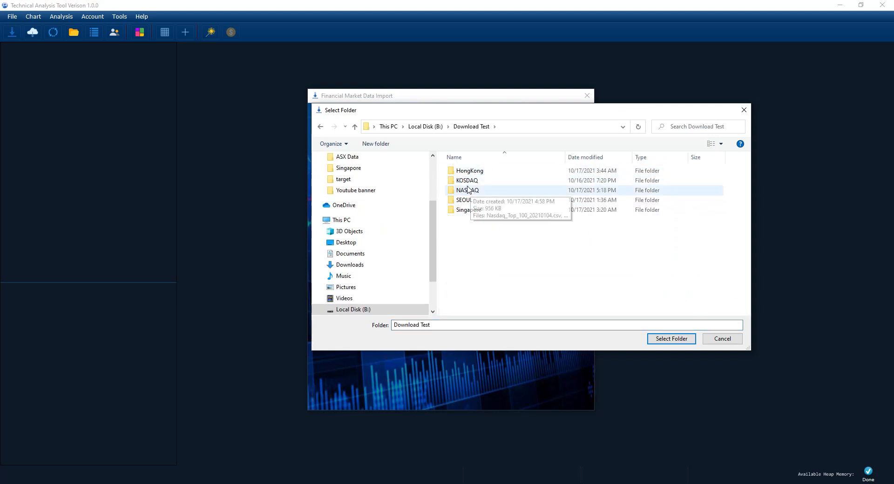
double_click(467, 192)
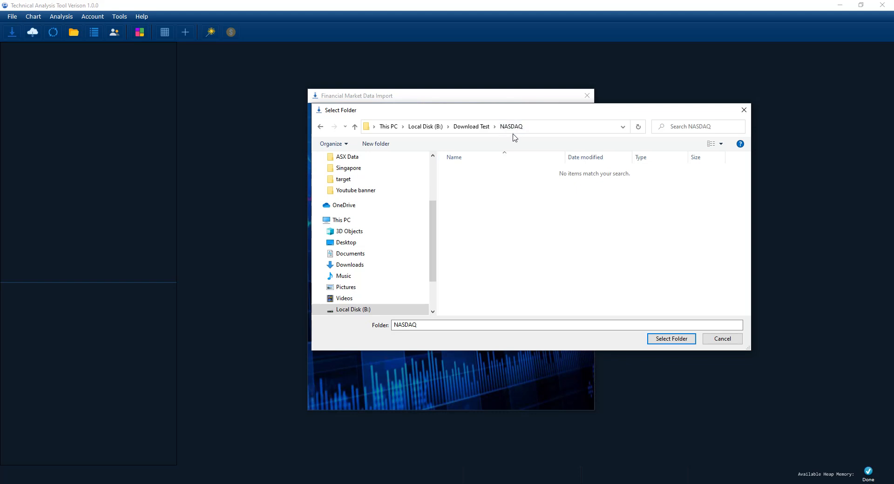
click(678, 339)
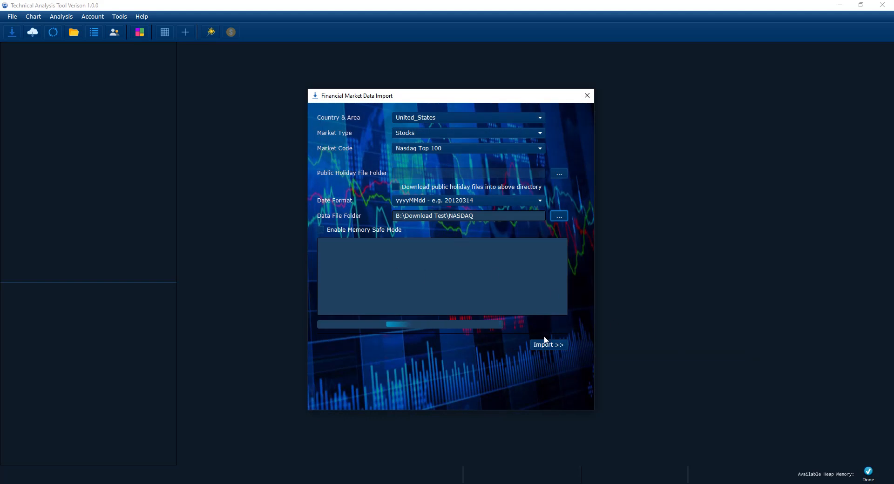
Import the Nasdaq Top 100 data files and close the Financial Market Data Import dialog
click(546, 346)
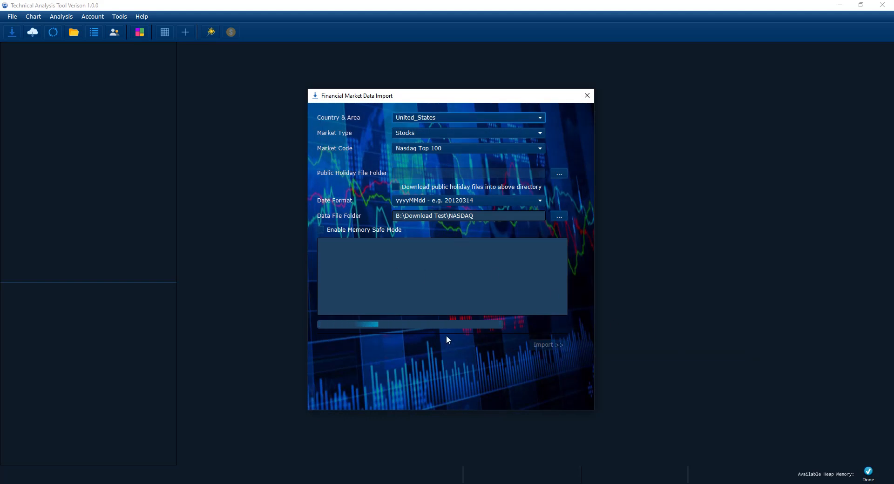
click(438, 274)
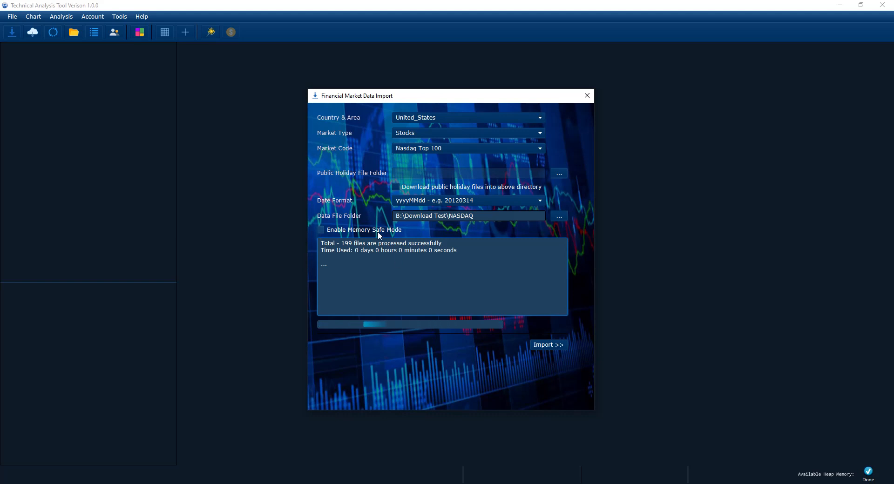
click(592, 96)
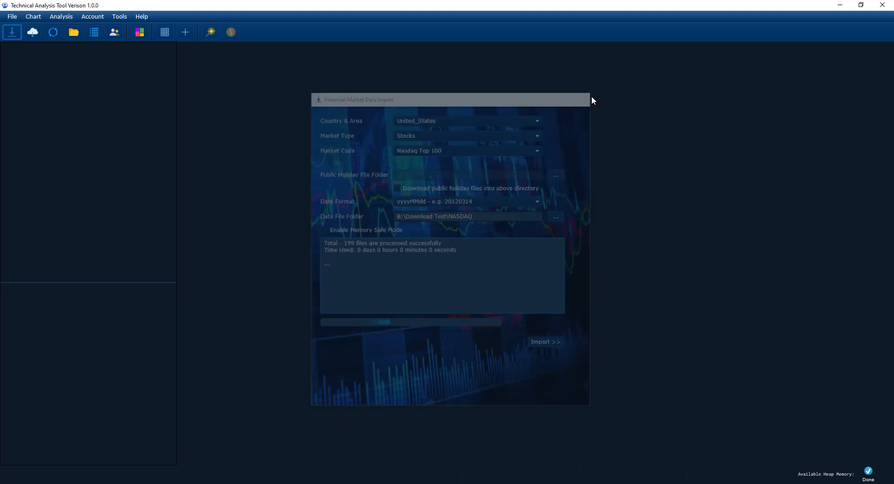
Open the Market Data tree and look through the imported NASDAQ TOP 100 stock symbols
click(74, 32)
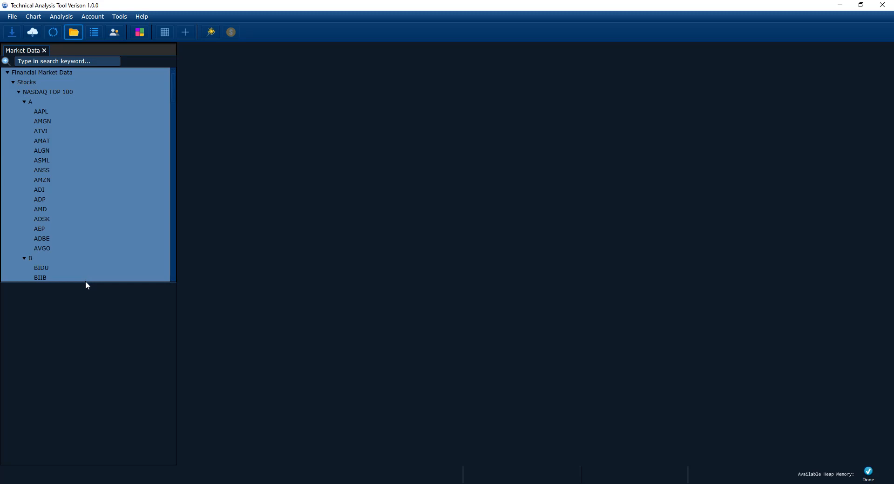
scroll(66, 231, down, 10)
scroll(66, 230, down, 8)
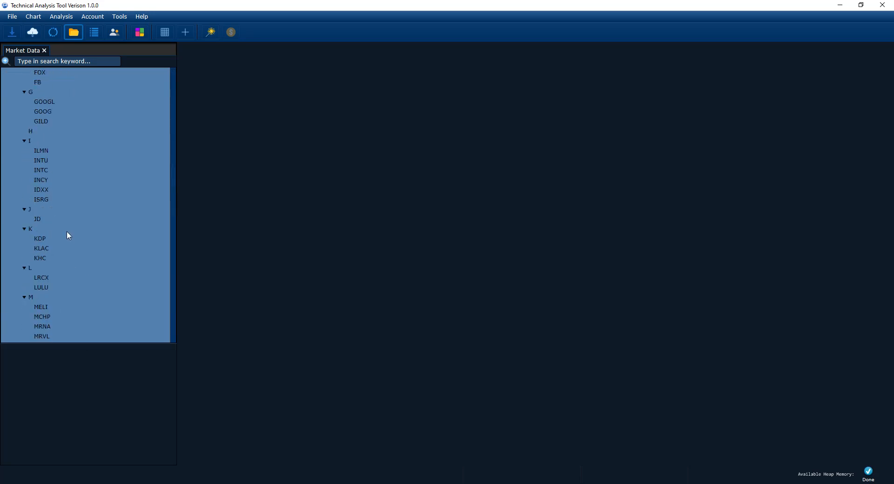
scroll(66, 231, up, 13)
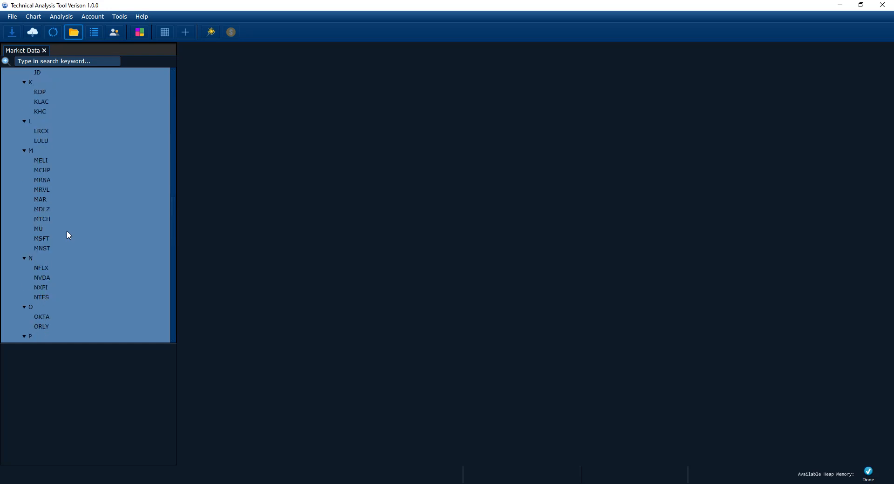
scroll(73, 221, up, 3)
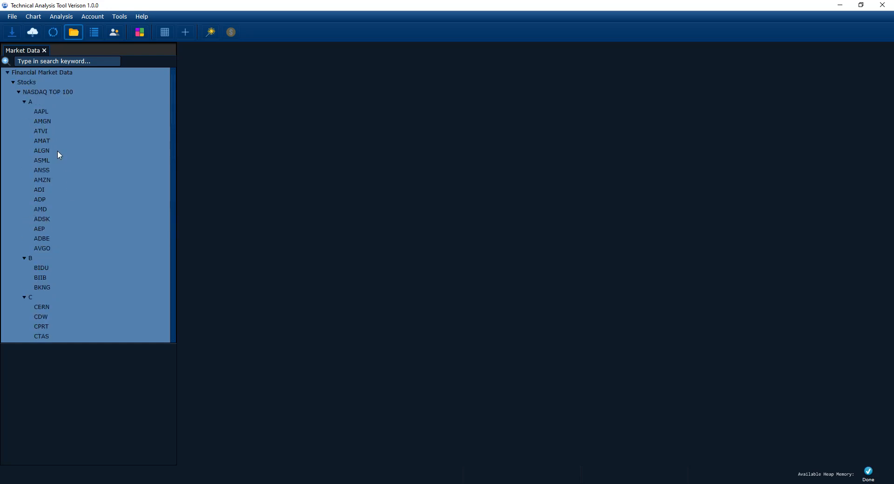
Open the AAPL chart from the NASDAQ TOP 100 list and display it as candlesticks
click(46, 111)
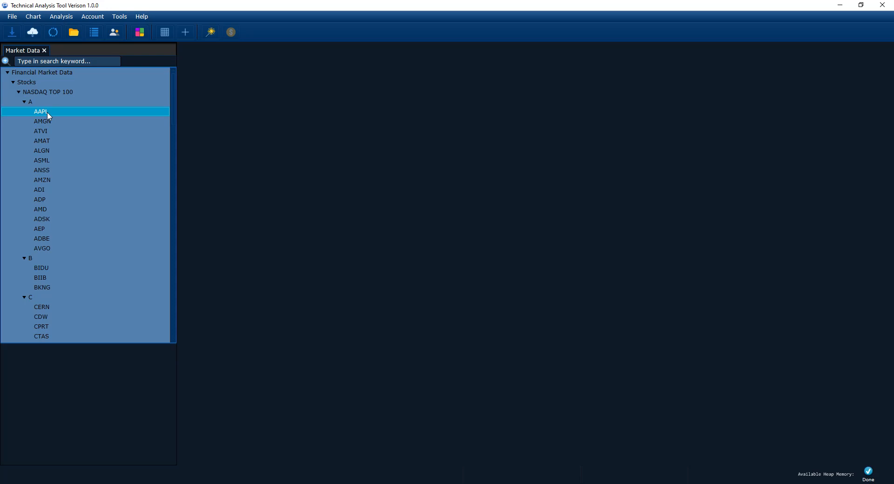
double_click(48, 111)
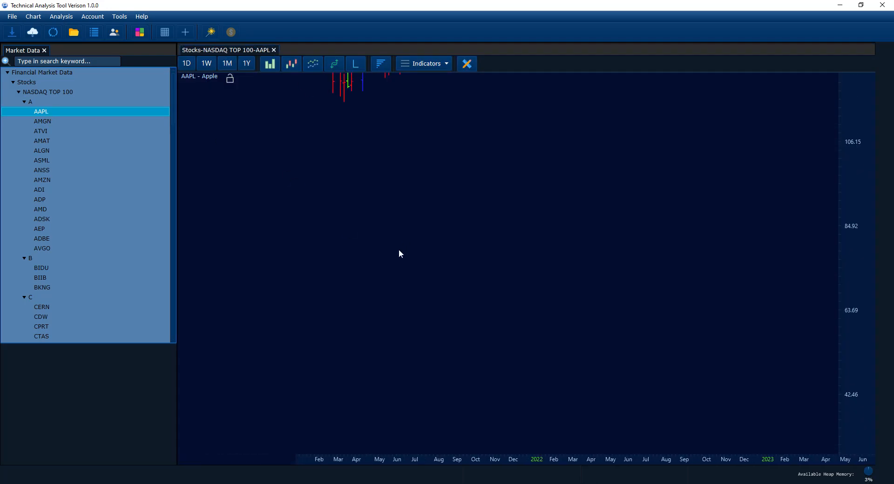
click(292, 63)
drag(371, 161, 375, 176)
scroll(370, 190, up, 3)
drag(353, 225, 432, 227)
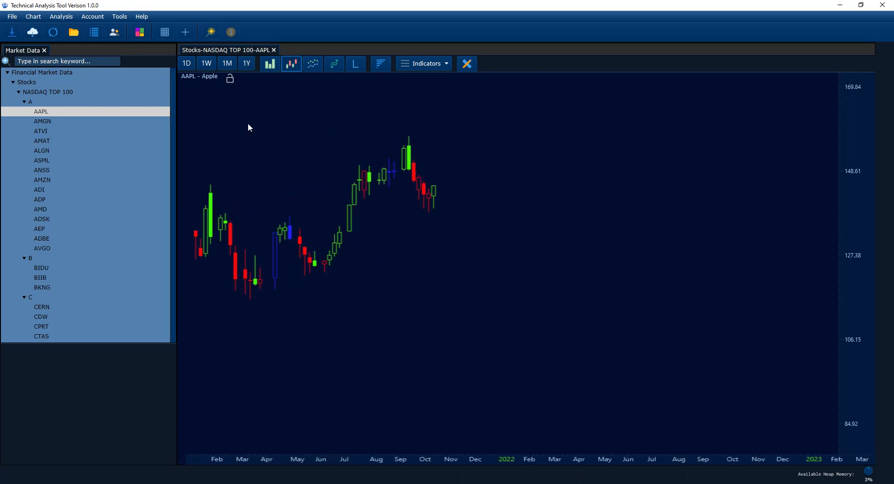
Switch the AAPL chart to the daily interval and examine its price history
click(192, 64)
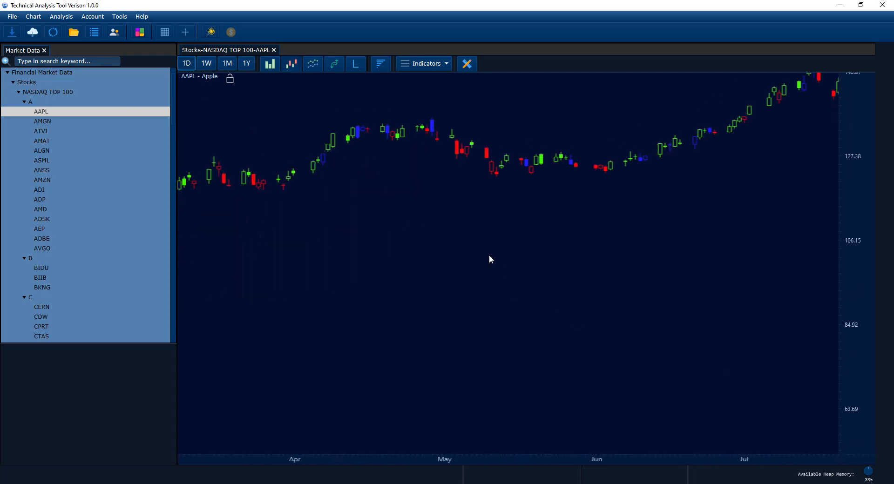
scroll(498, 235, down, 2)
drag(510, 219, 407, 294)
scroll(449, 302, down, 3)
scroll(407, 292, up, 3)
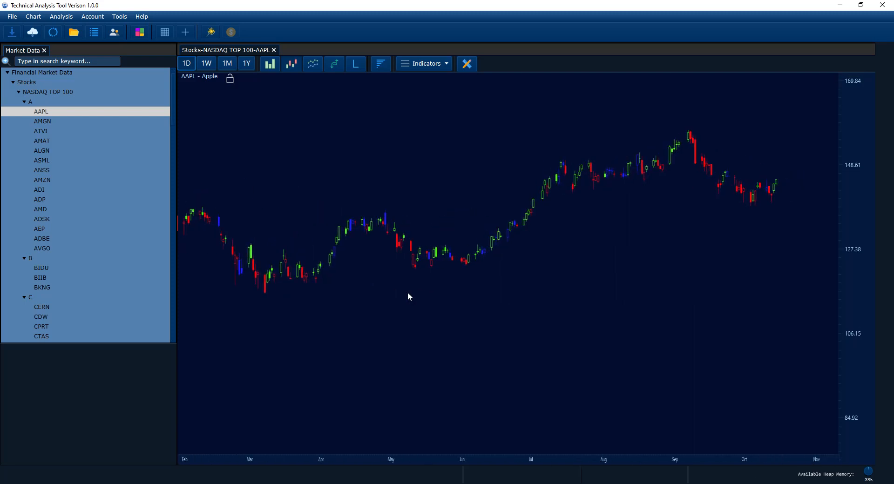
scroll(409, 297, up, 1)
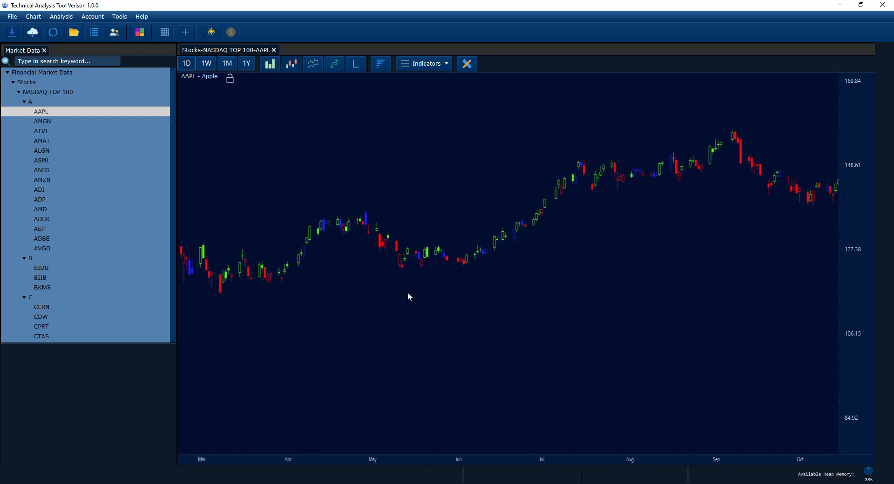
drag(415, 295, 446, 291)
scroll(421, 303, down, 2)
Return the AAPL chart to the weekly interval and bring its candlesticks into view
click(208, 68)
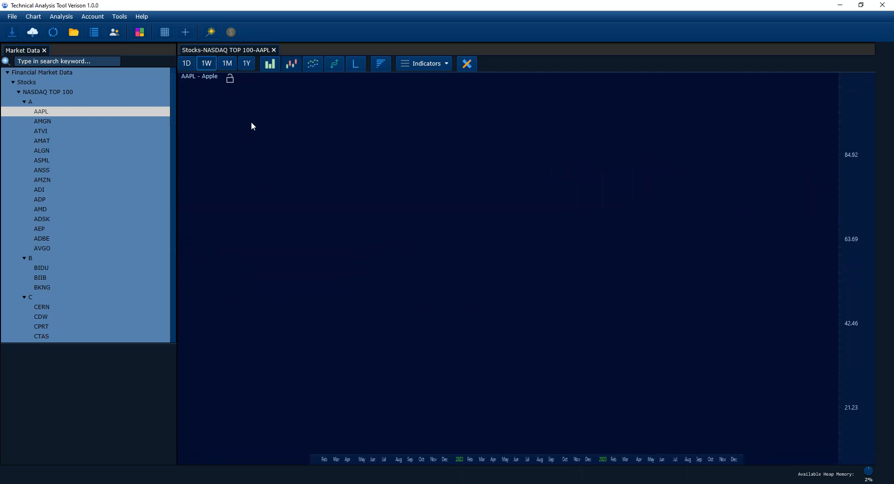
scroll(443, 356, up, 6)
drag(408, 285, 475, 362)
scroll(465, 348, down, 2)
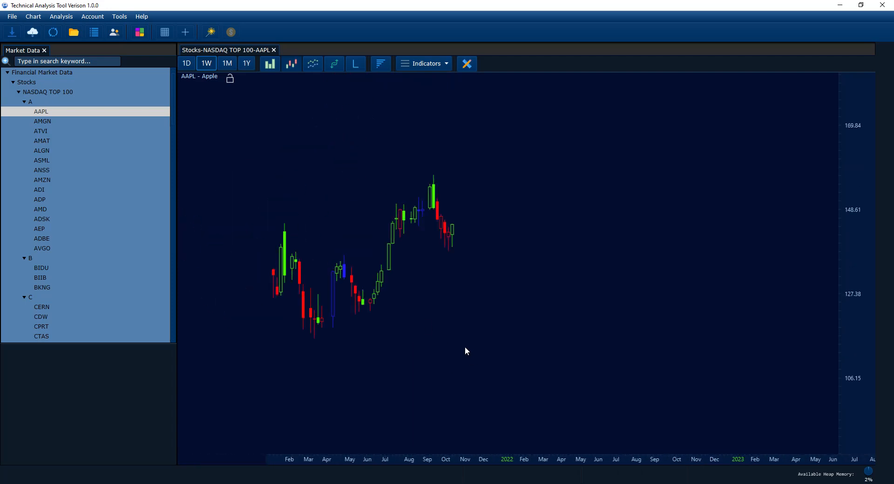
Preview the AAPL chart on a logarithmic price scale, then restore the linear scale
click(355, 66)
scroll(372, 173, up, 3)
drag(354, 269, 436, 227)
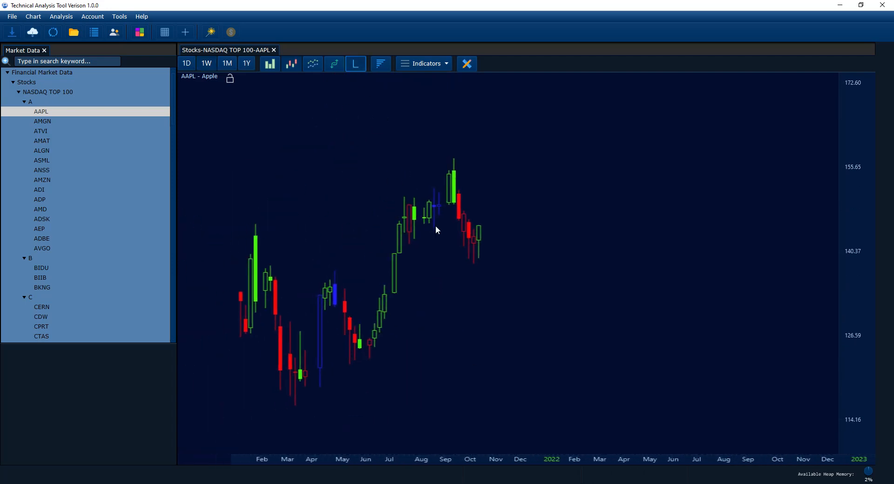
scroll(844, 292, down, 3)
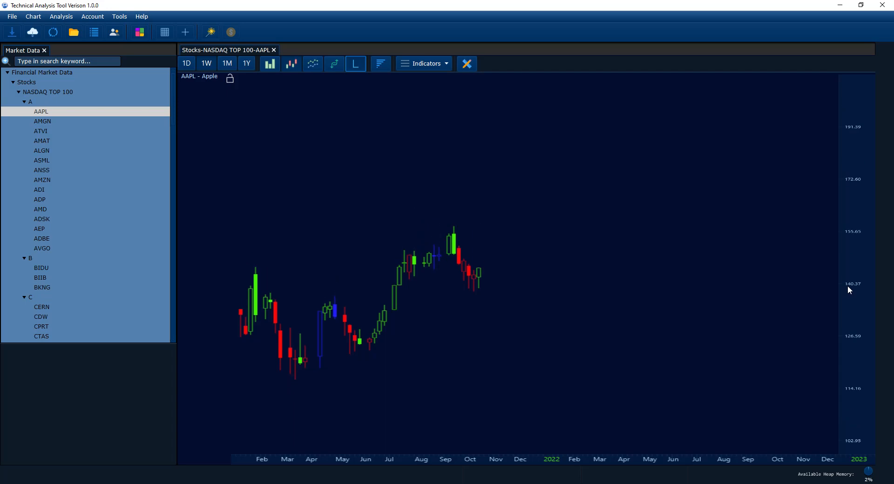
click(353, 68)
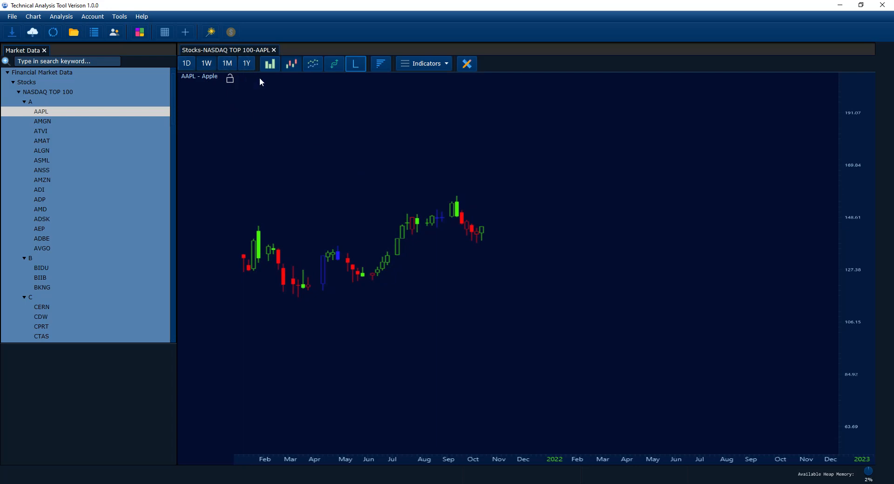
View the AAPL chart in the bar, candlestick, dotted and stepped swing-line styles, then close the chart
click(275, 66)
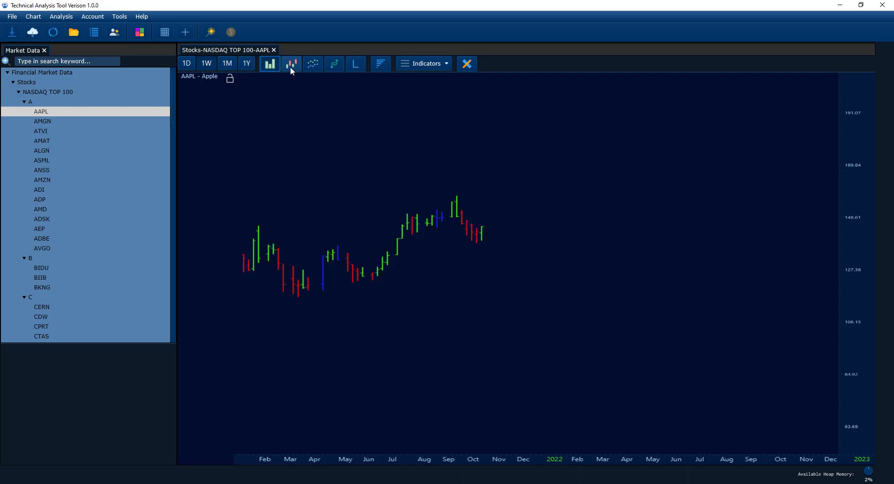
click(292, 65)
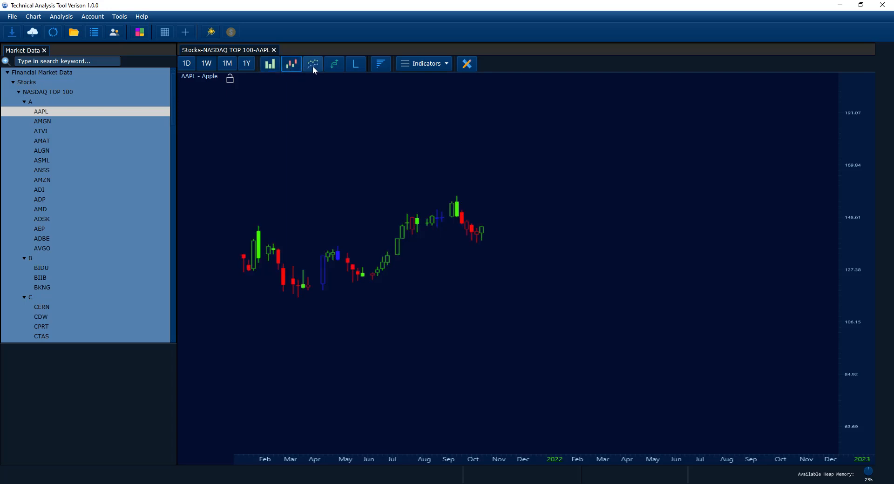
click(312, 66)
click(338, 68)
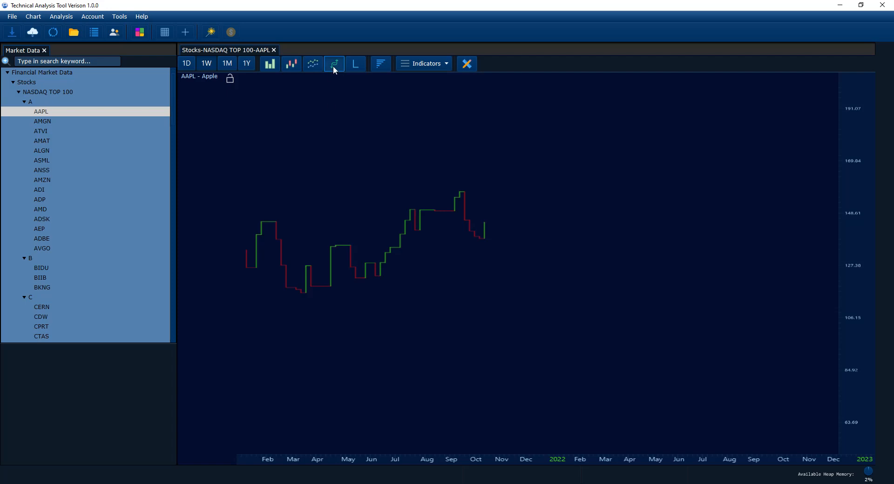
drag(336, 144, 401, 228)
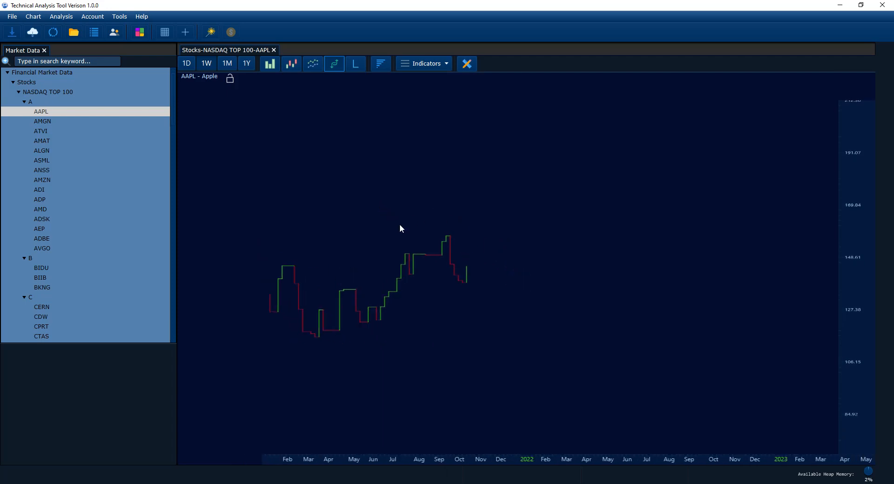
click(273, 49)
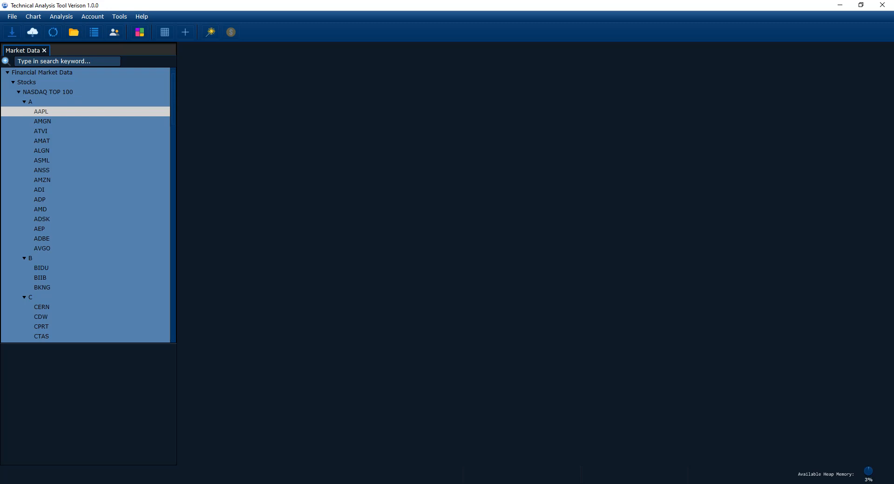
Search the market data for FB and open its stock chart
click(60, 64)
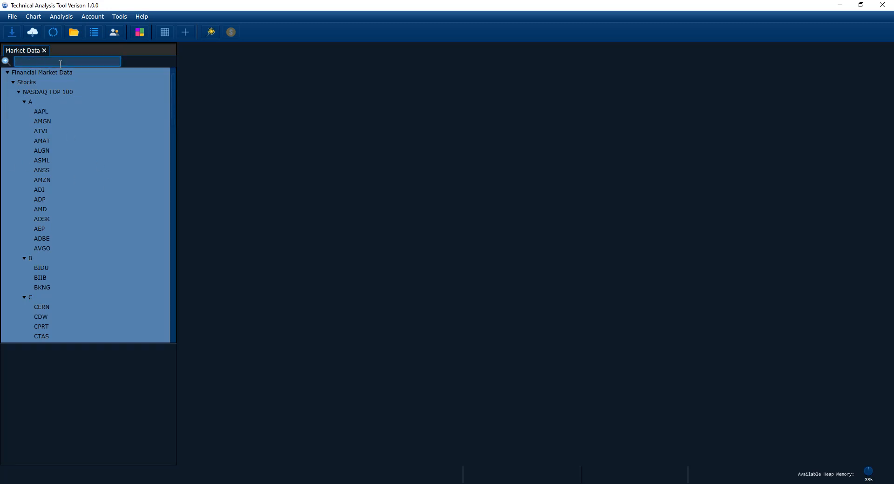
text(FB)
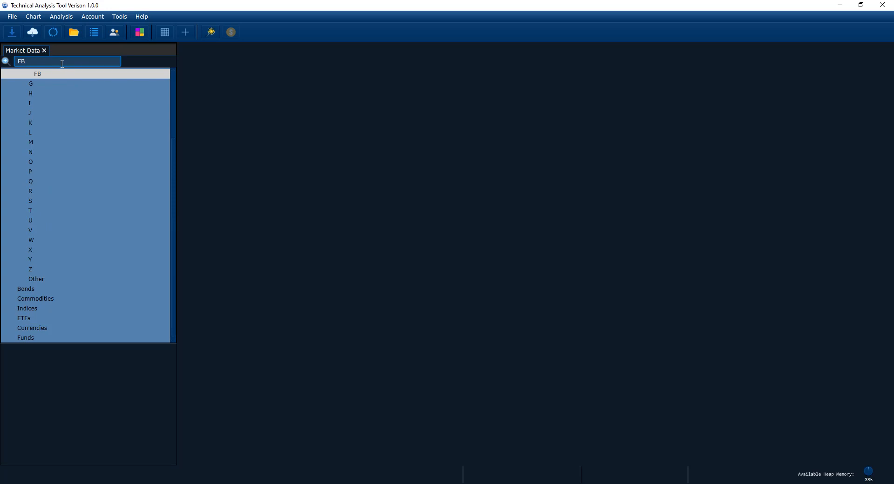
double_click(35, 74)
drag(429, 347, 435, 366)
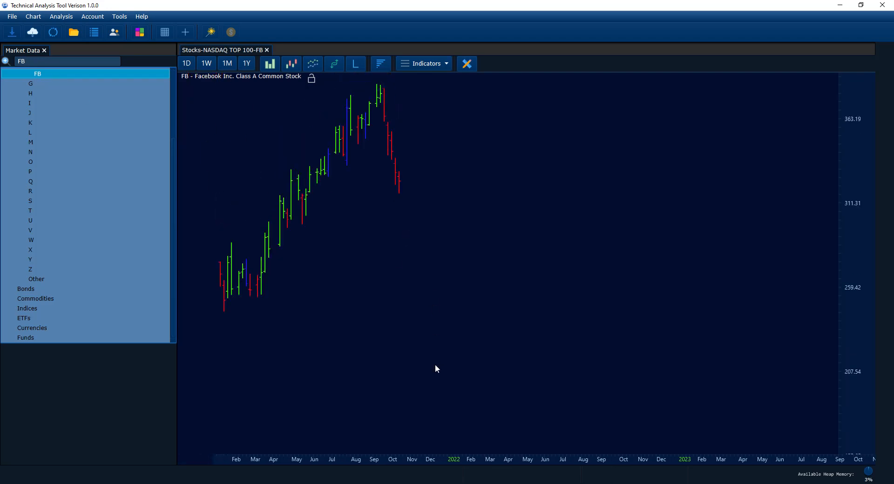
Display the FB chart as candlesticks and bring its full price history into view
click(292, 63)
drag(333, 181, 364, 199)
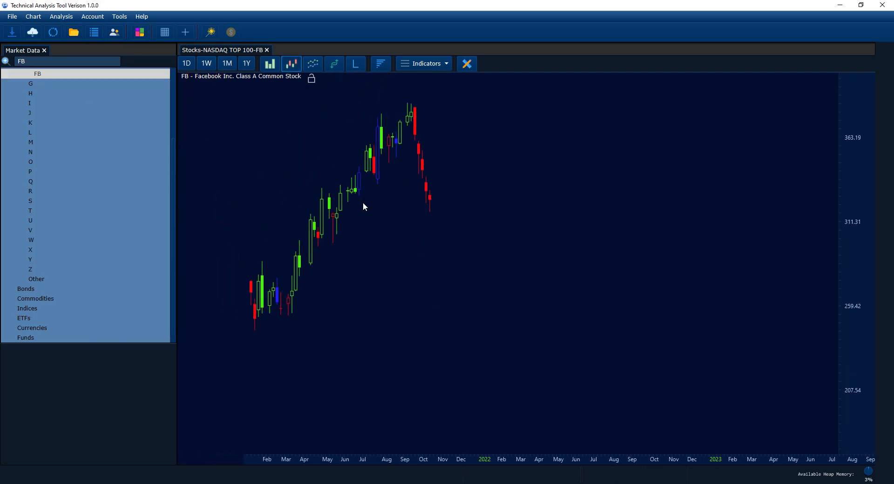
scroll(315, 275, up, 2)
drag(315, 274, 333, 262)
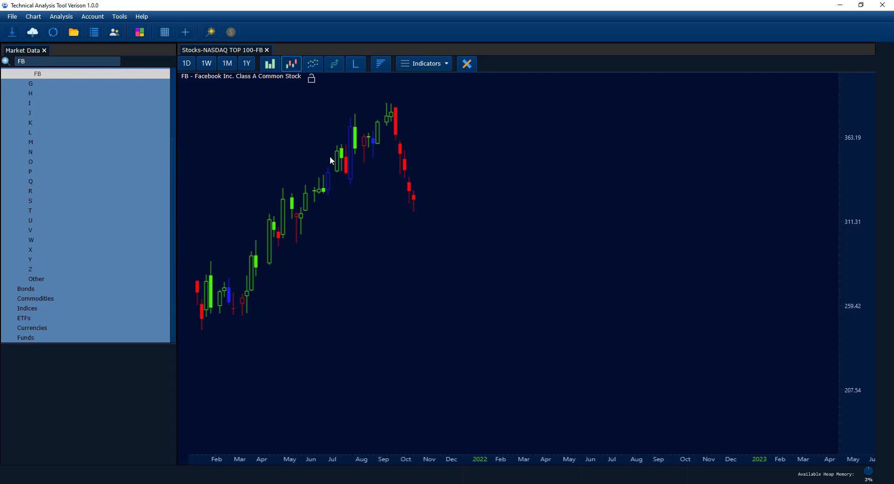
Search the market data for NFLX and open its stock chart
click(38, 61)
key(BackSpace)
key(BackSpace)
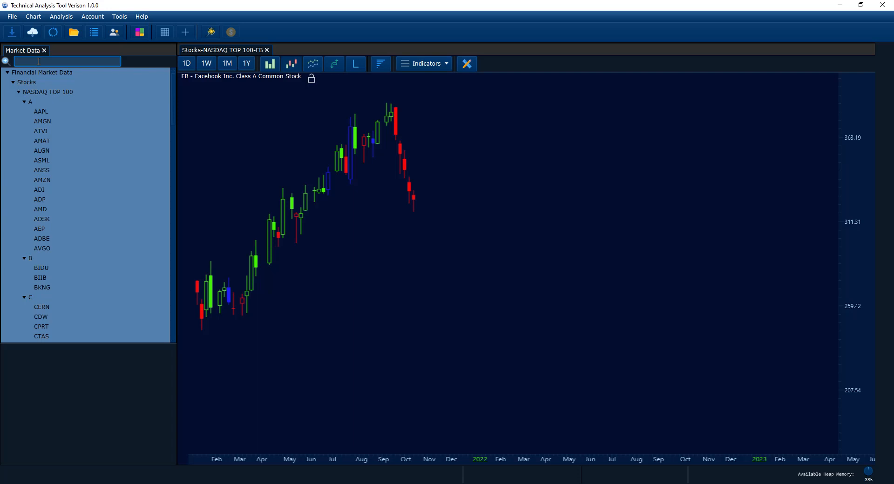
text(NFLX)
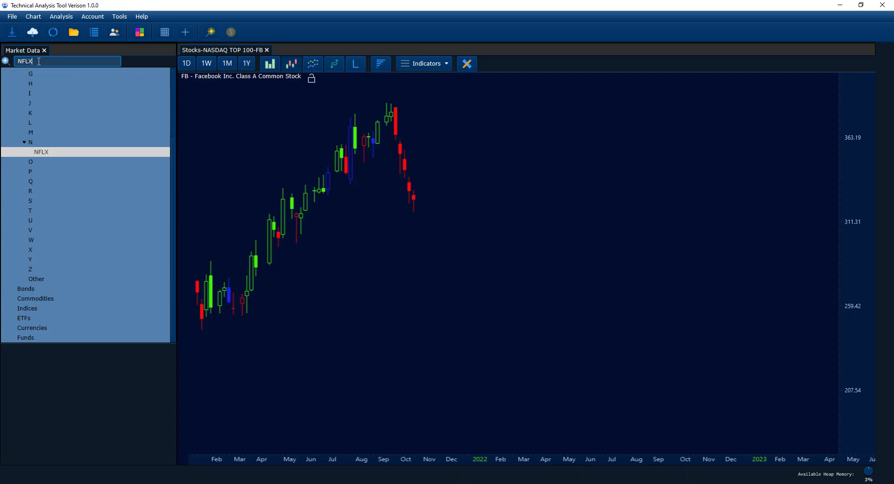
key(Return)
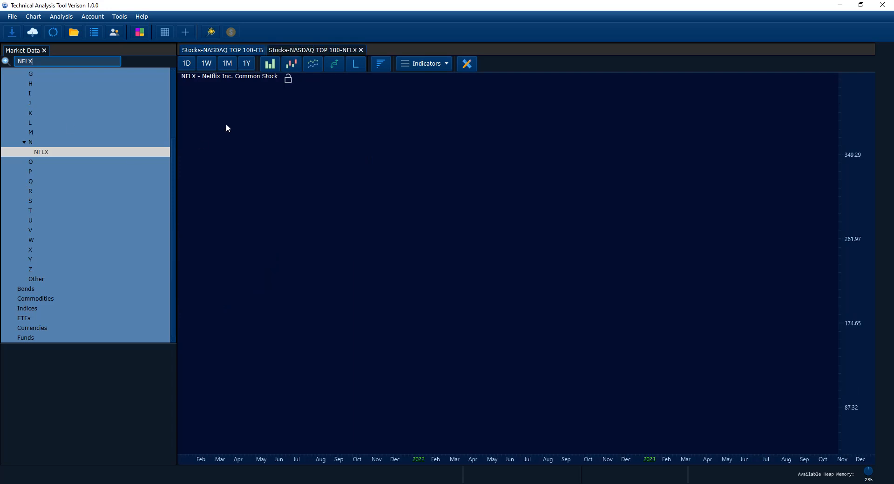
Display the NFLX chart as weekly candlesticks and enlarge the price bars
click(206, 63)
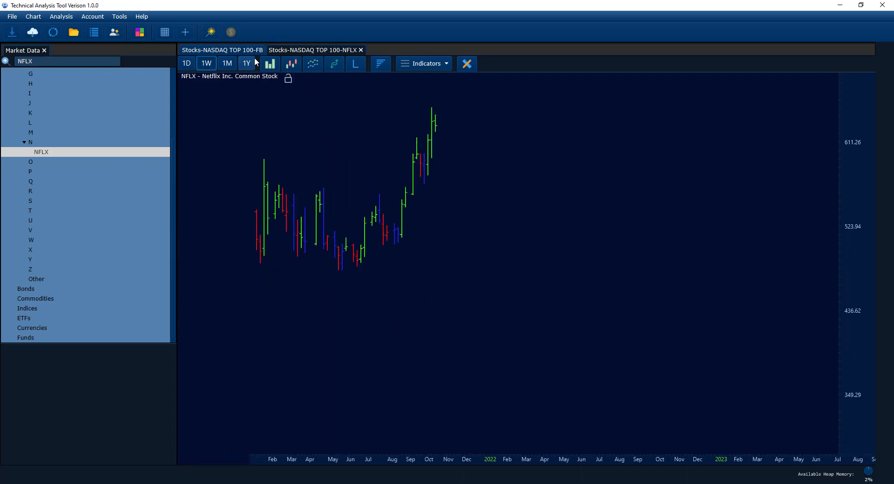
click(292, 63)
drag(335, 167, 306, 180)
scroll(278, 176, up, 2)
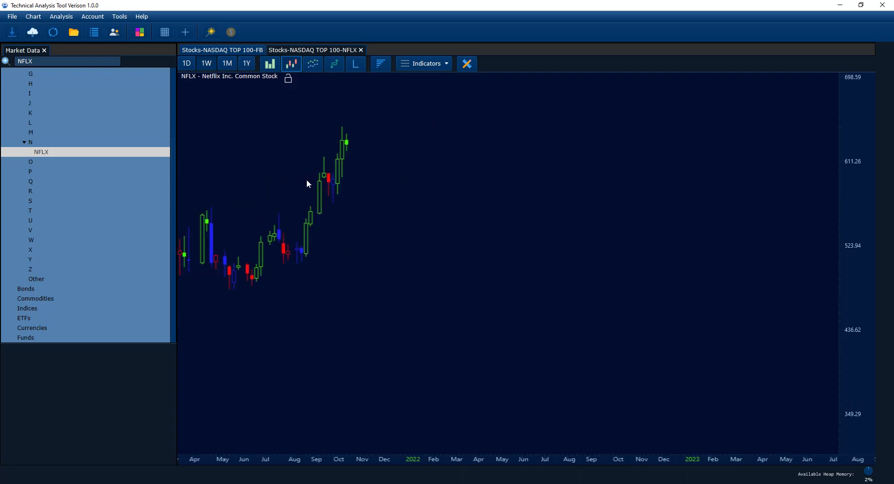
Close all other open charts, keeping only the NFLX chart
right_click(304, 52)
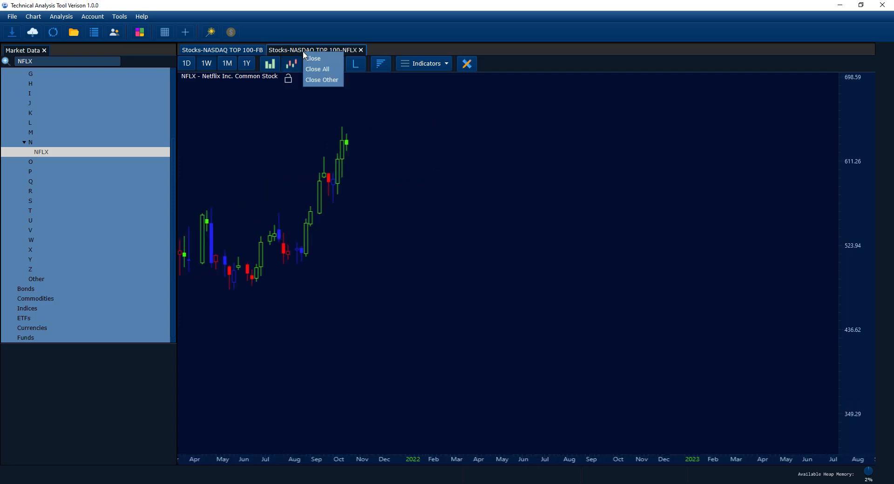
click(320, 80)
drag(319, 179, 355, 203)
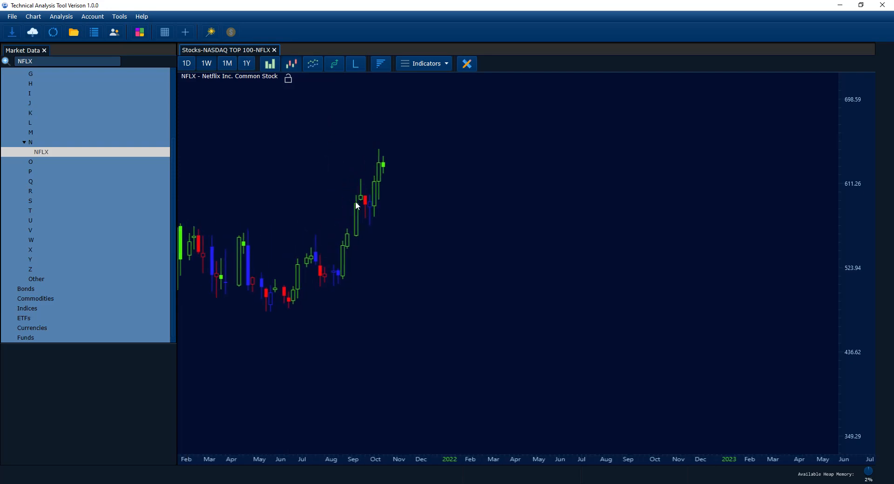
Look over the NFLX entry in the market data tree and its candles, then close the NFLX chart
click(57, 151)
scroll(65, 159, up, 3)
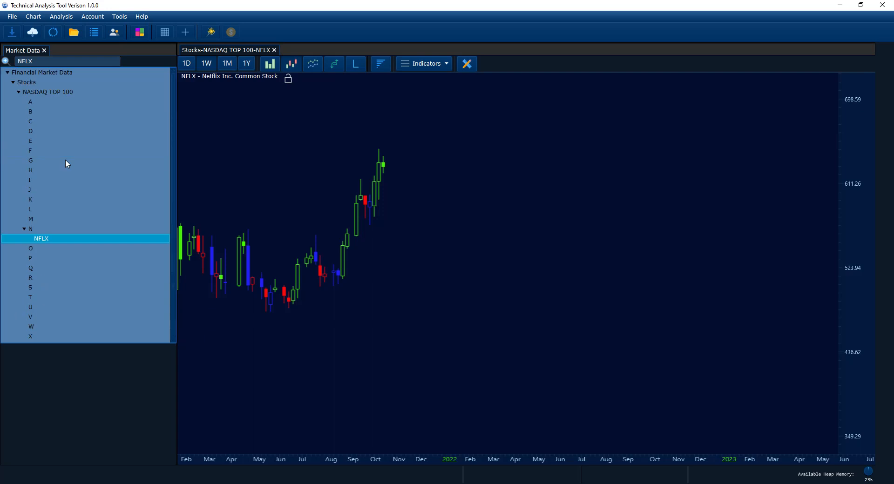
drag(539, 280, 535, 250)
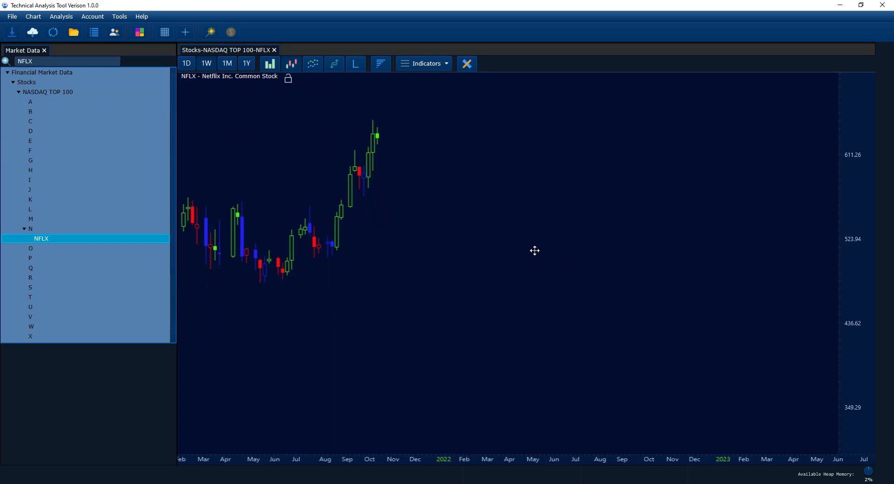
drag(426, 252, 429, 254)
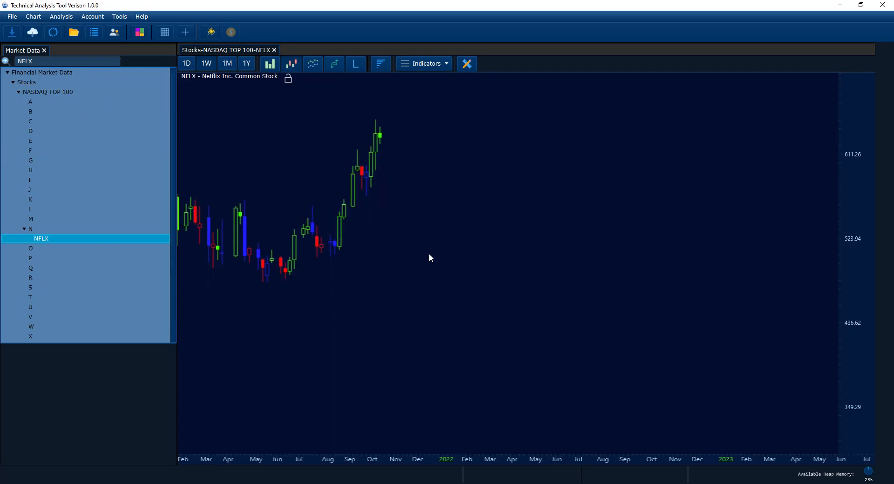
click(275, 49)
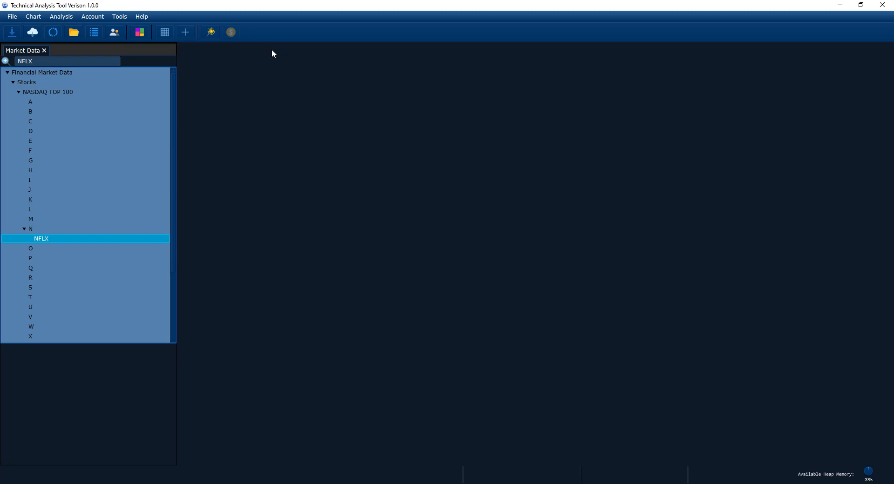
Open the Nasdaq download schedule and inspect the selectable end dates in its October 2021 calendar
click(33, 32)
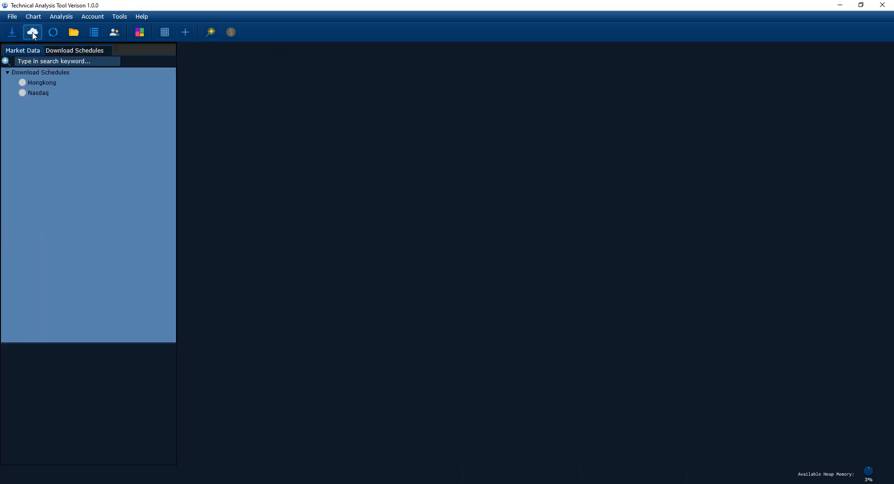
click(47, 93)
double_click(47, 96)
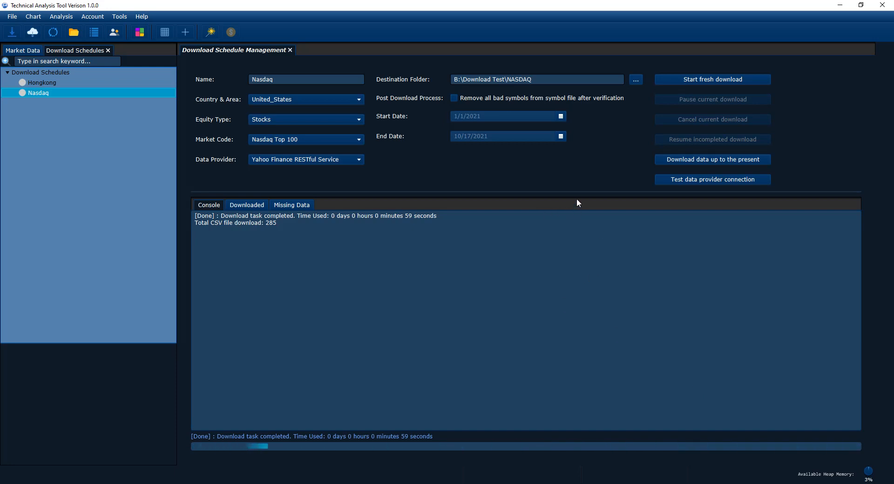
drag(580, 192, 580, 197)
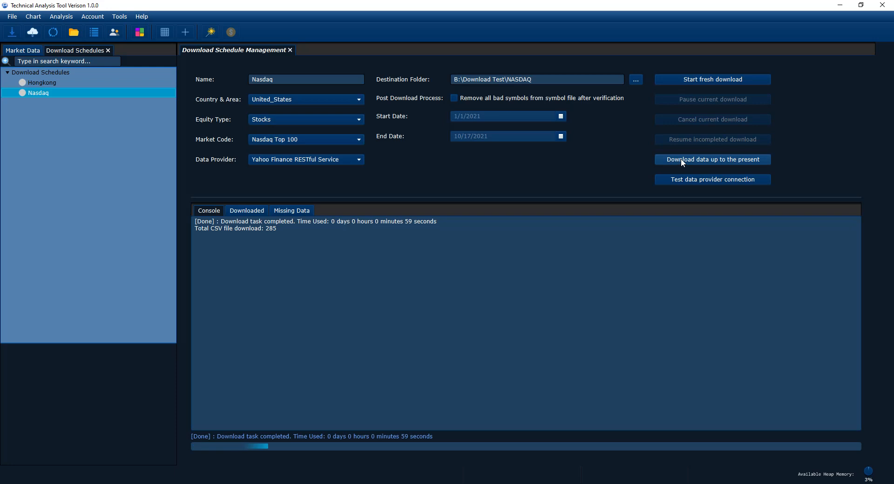
click(561, 136)
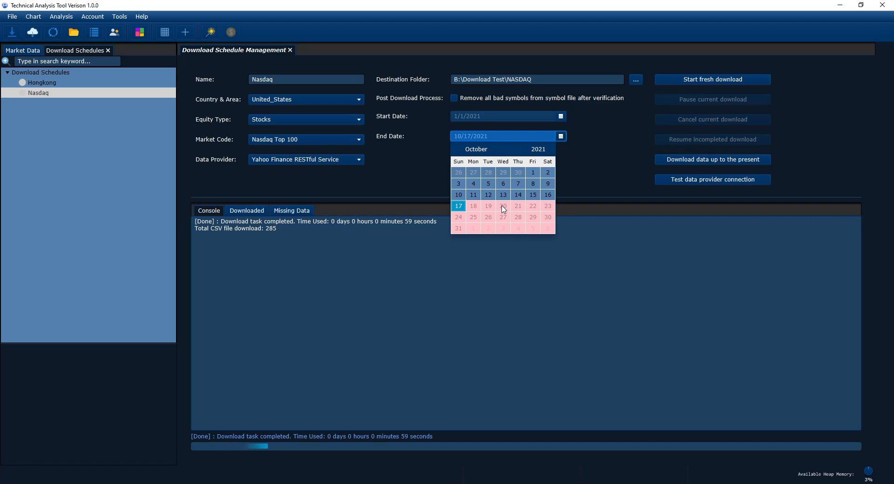
click(624, 187)
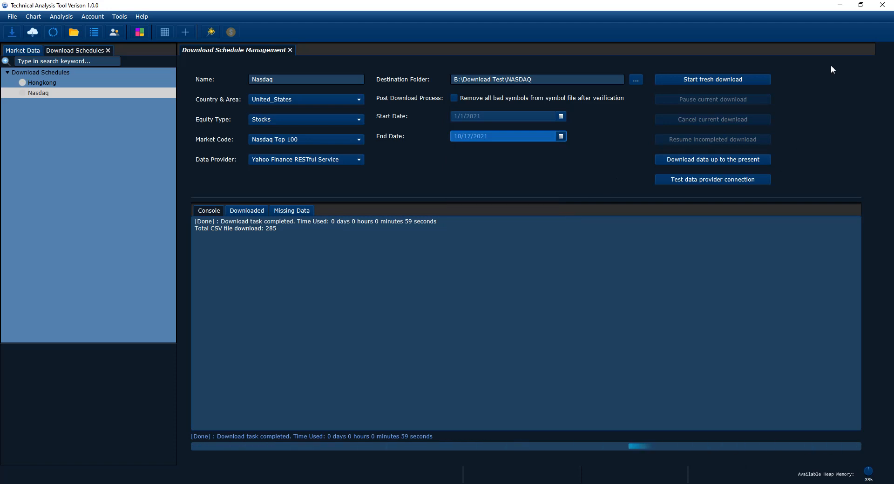
Close Technical Analysis Tool and launch it again
click(883, 6)
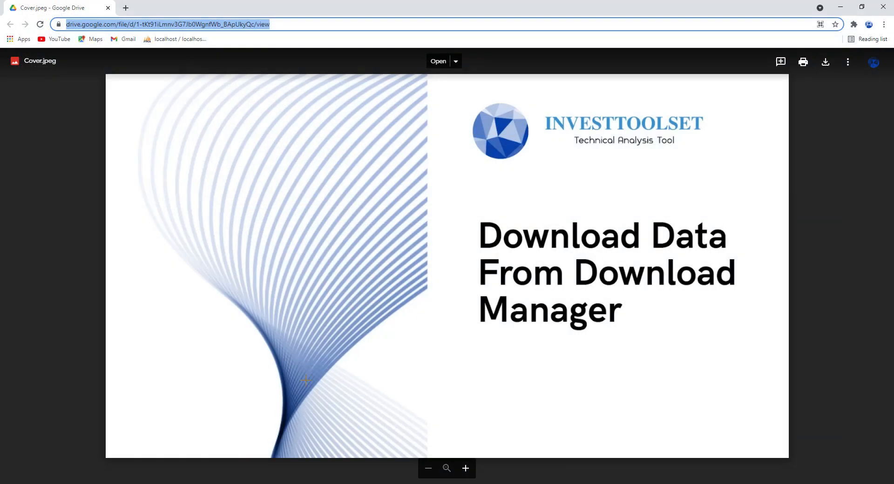
key(super)
click(55, 219)
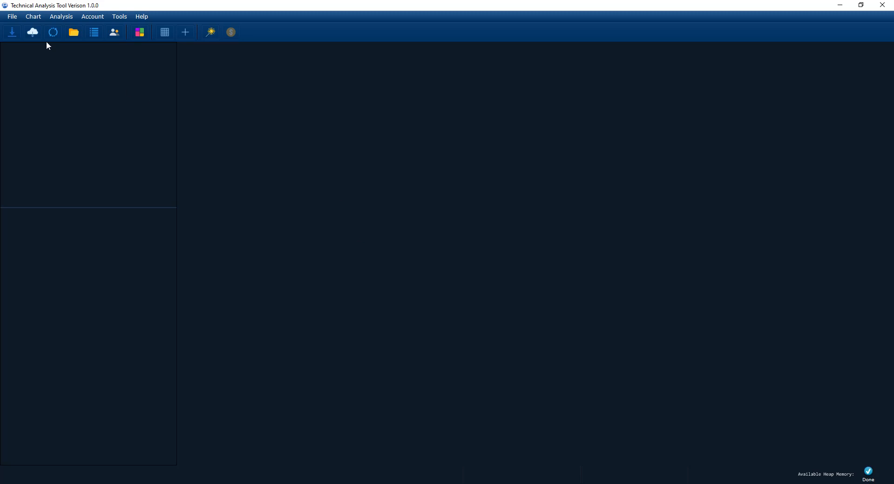
Open the Nasdaq download schedule and review its downloaded files, missing data and console output
click(34, 35)
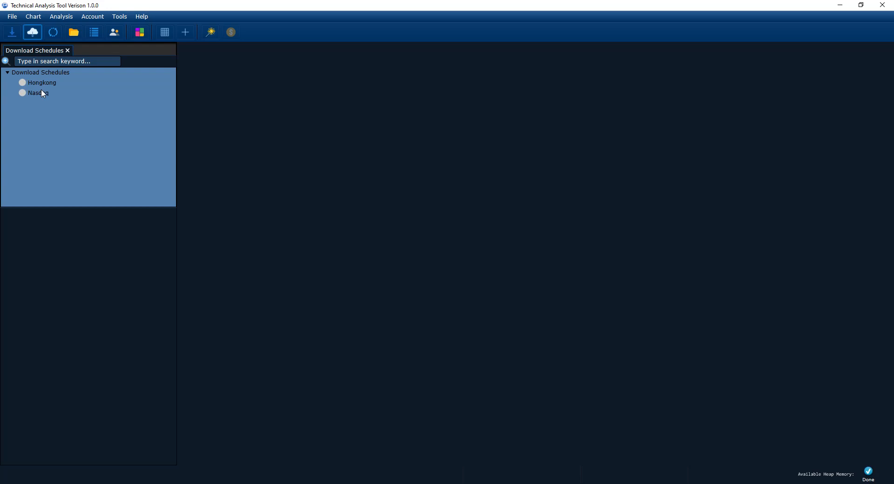
click(43, 93)
double_click(46, 93)
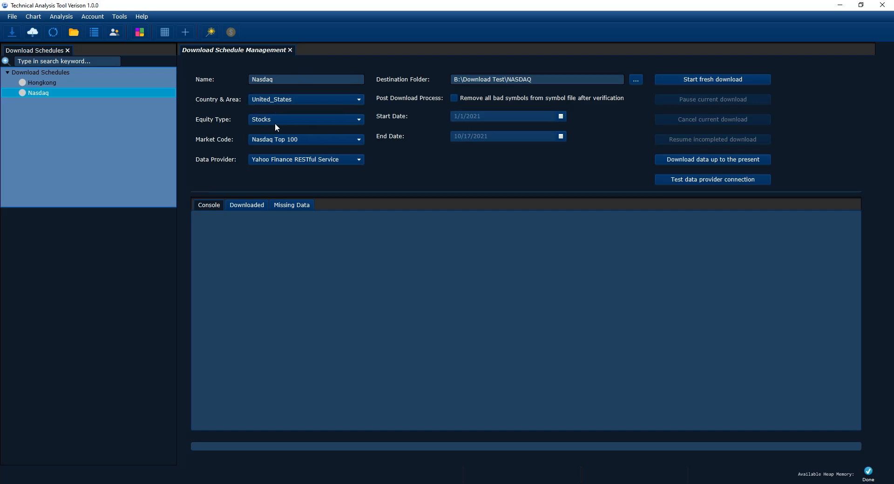
click(263, 205)
click(293, 205)
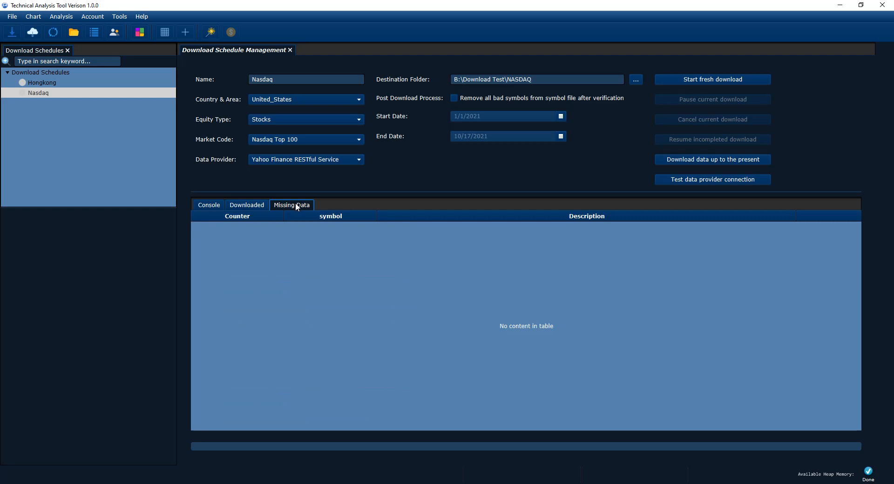
click(219, 205)
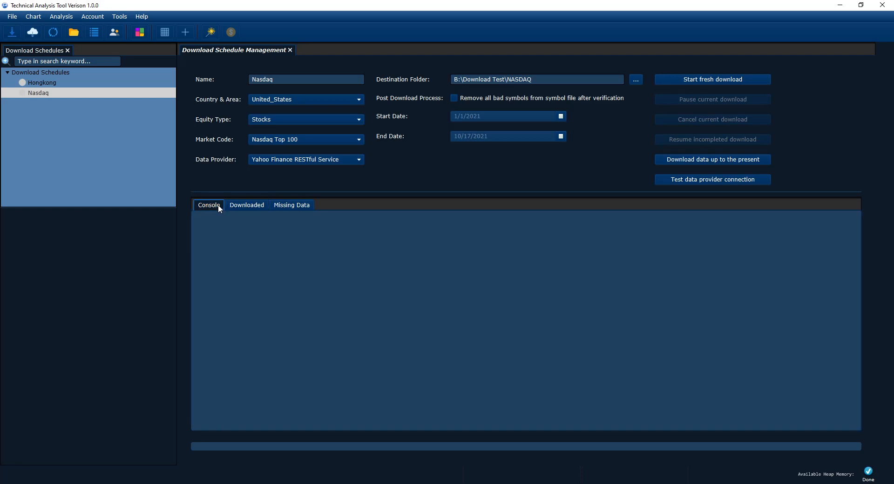
Open the Hongkong download schedule and review its console, downloaded CSV files and missing data
click(48, 83)
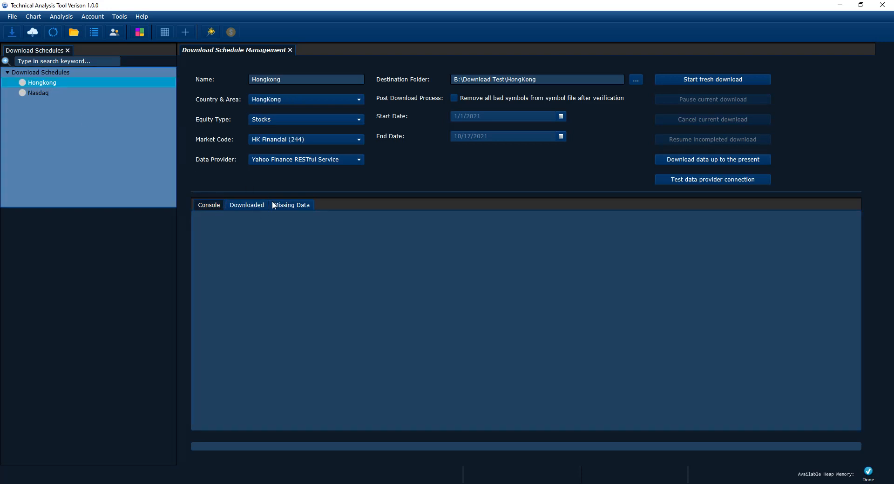
click(221, 203)
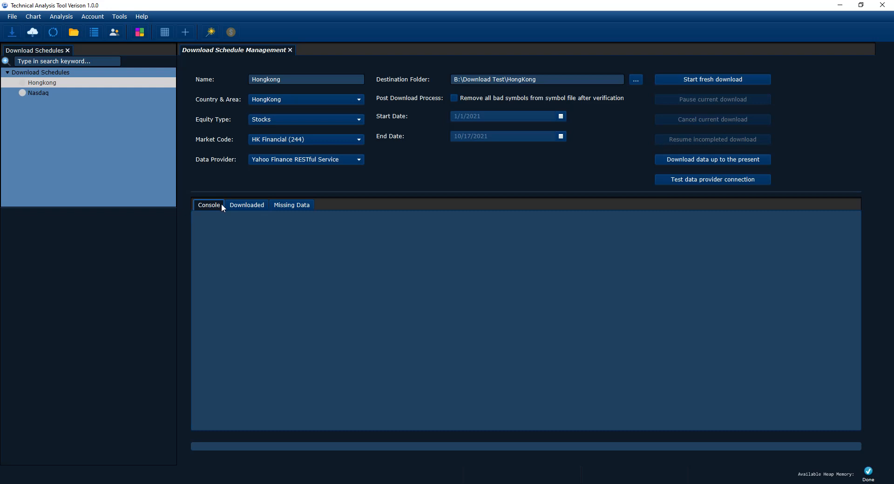
click(254, 206)
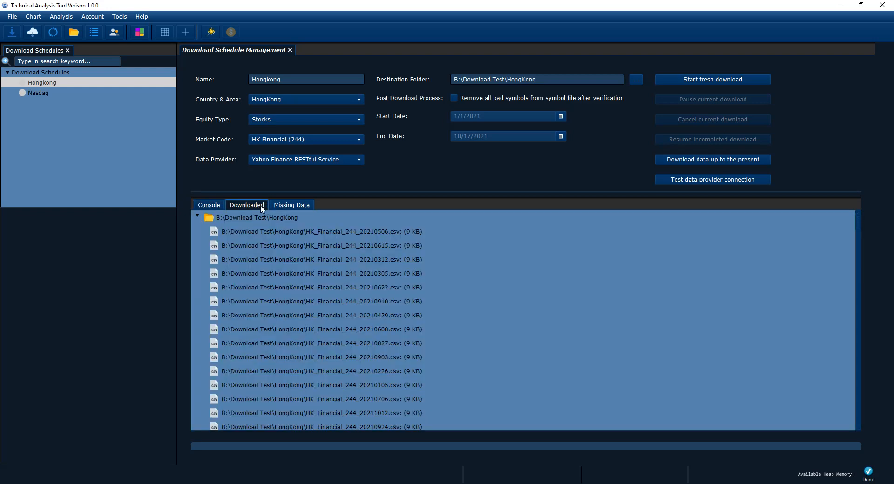
click(287, 205)
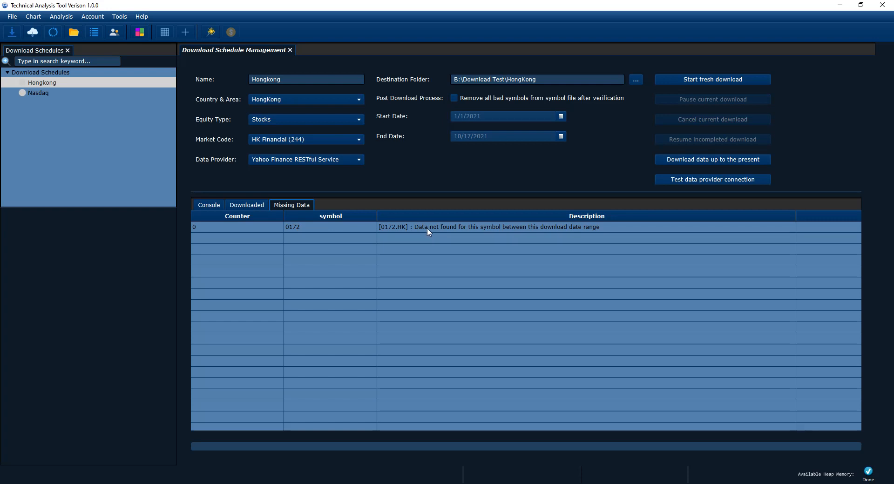
Copy all of the Hongkong schedule's missing-data entries to the clipboard and paste them into a new Notepad document
right_click(393, 228)
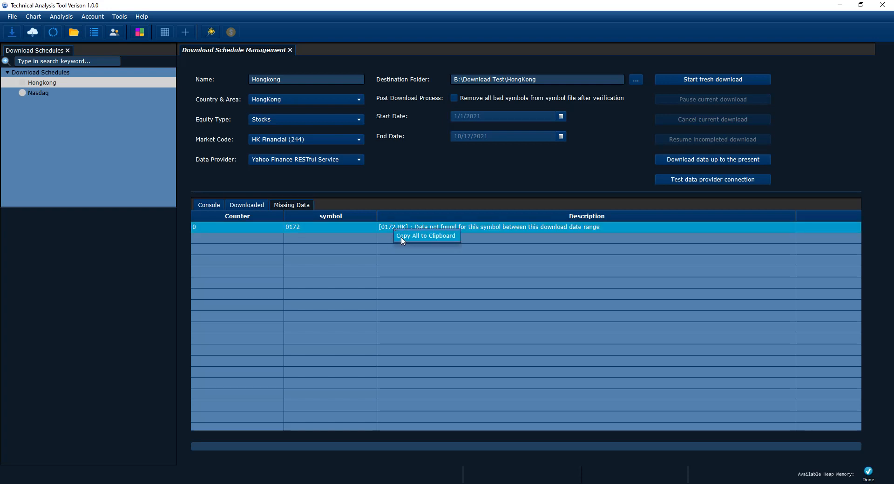
click(402, 239)
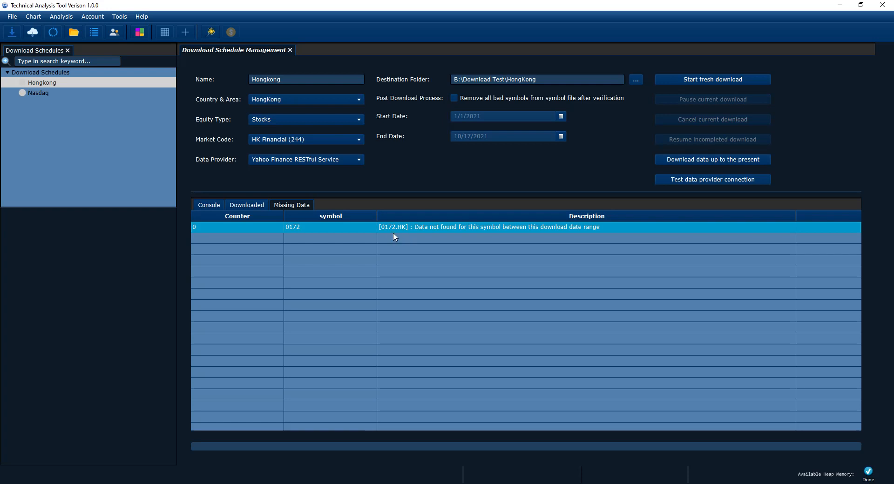
key(super)
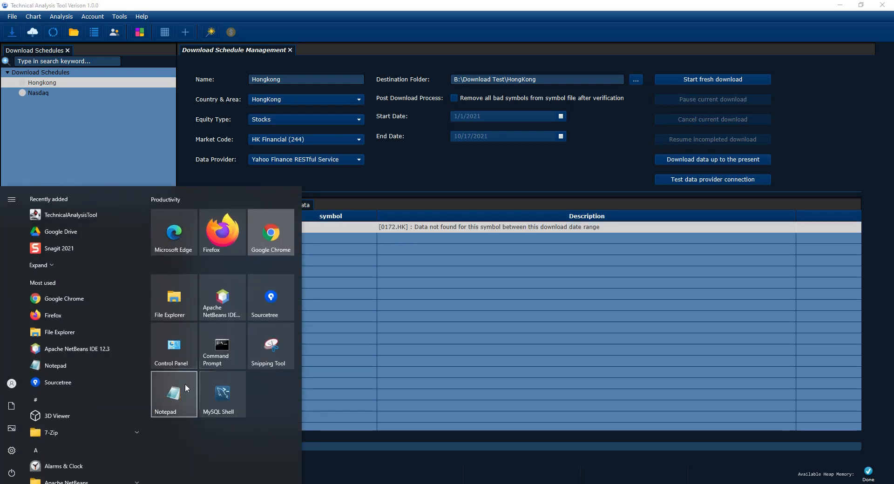
click(185, 386)
right_click(364, 258)
click(387, 295)
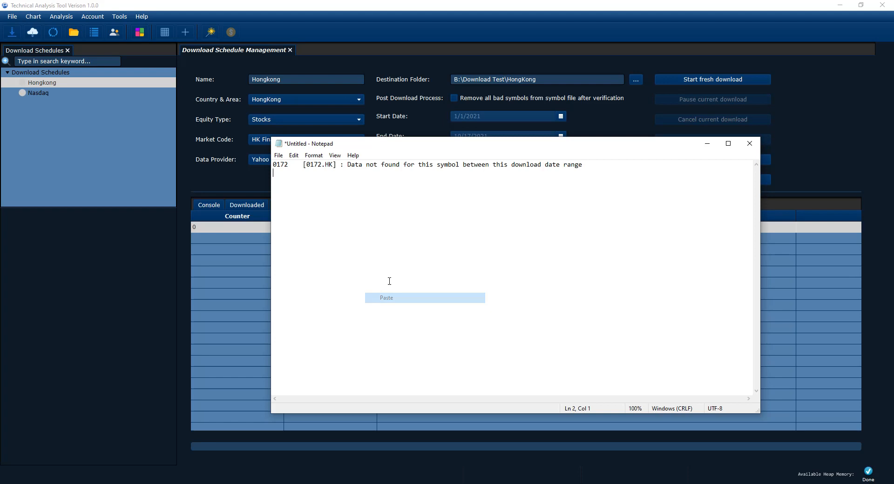
Reposition the Notepad window over the schedule form, and close the document without saving its changes
drag(402, 149, 416, 228)
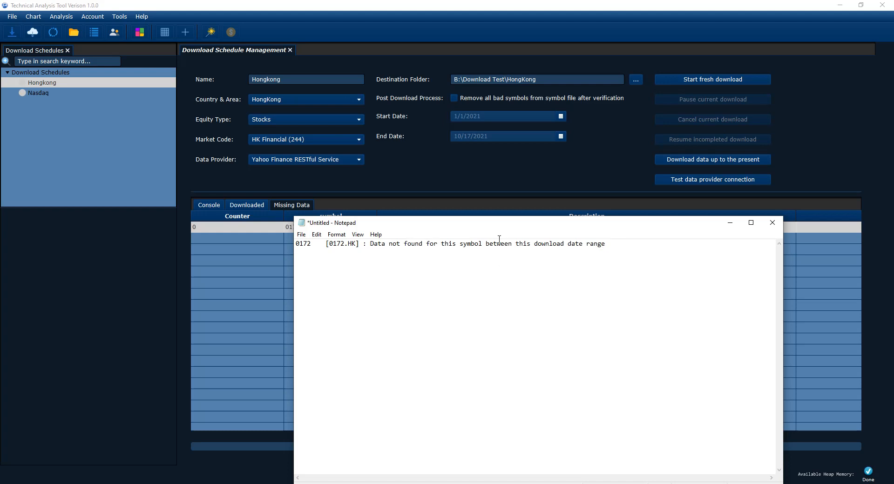
drag(518, 229, 483, 166)
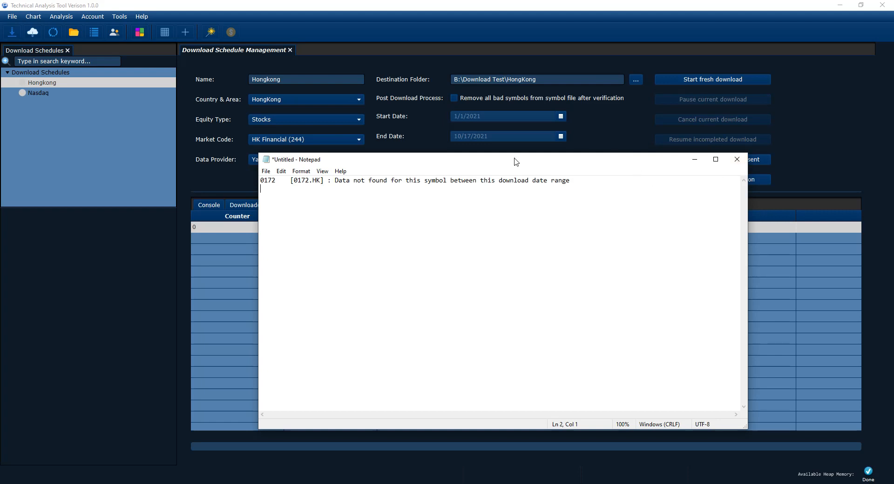
drag(411, 166, 416, 191)
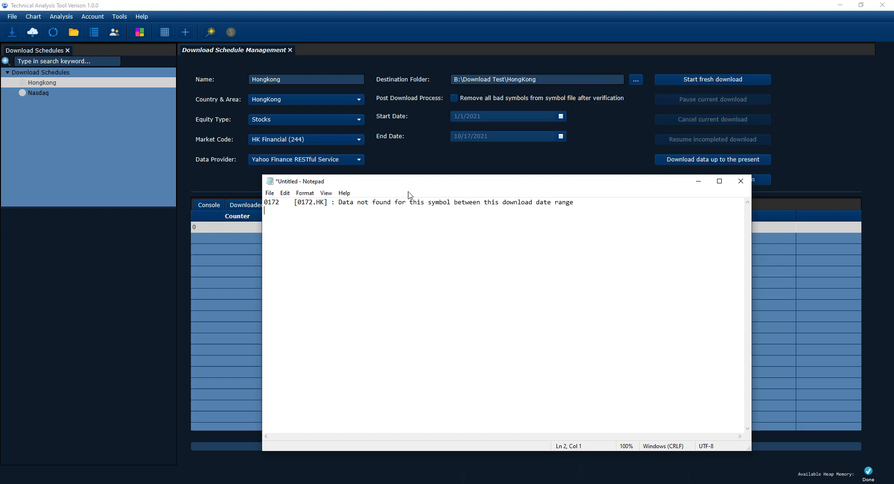
drag(645, 187, 572, 187)
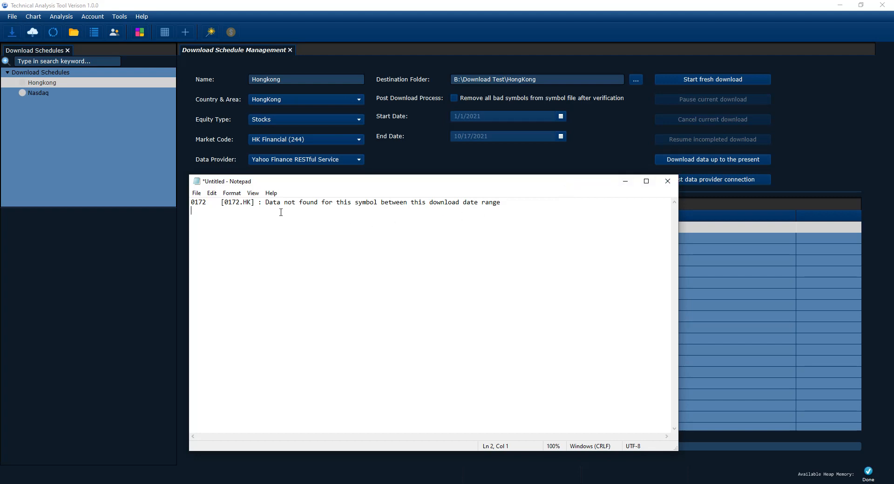
click(668, 187)
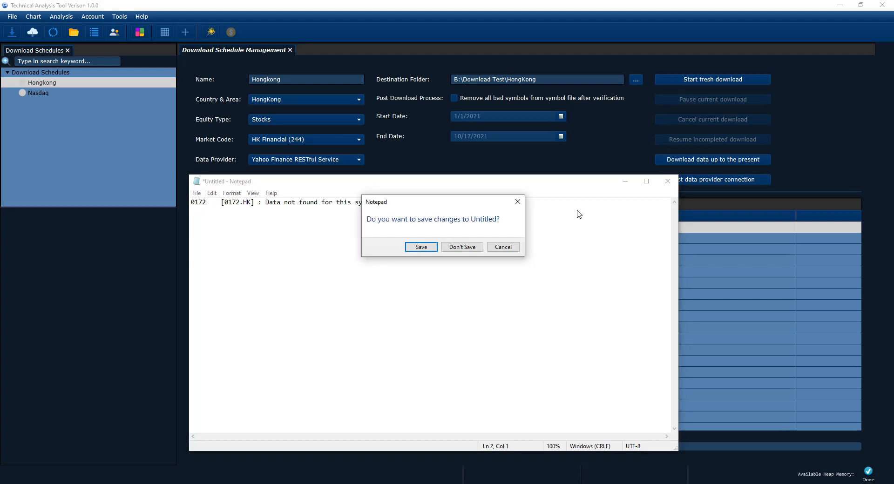
click(465, 252)
Add a new download schedule under the Download Schedules root node
click(58, 82)
right_click(57, 82)
click(42, 75)
click(41, 75)
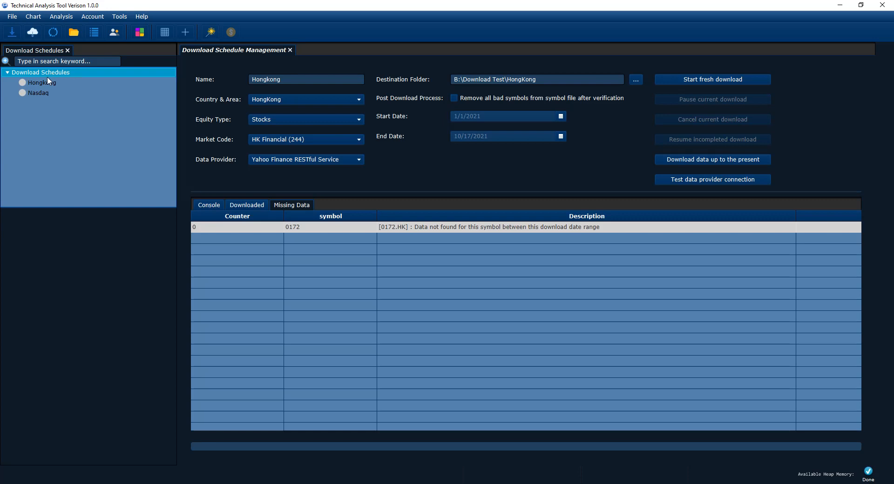
right_click(48, 74)
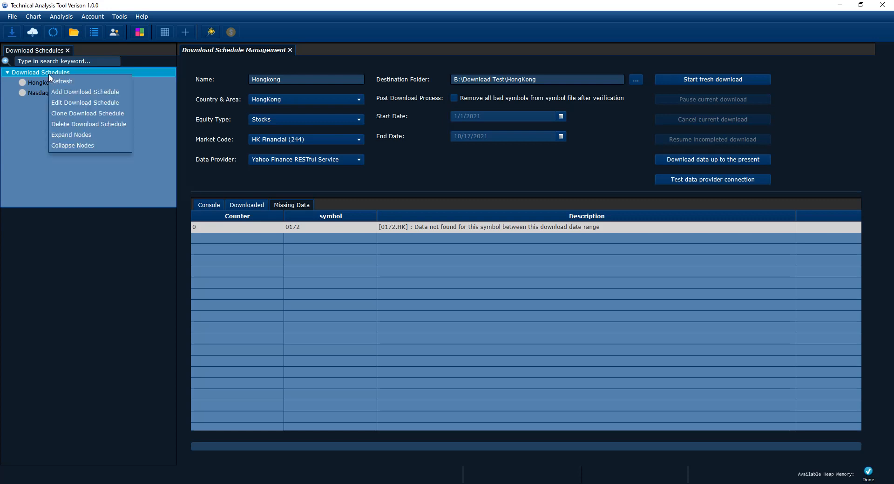
click(65, 93)
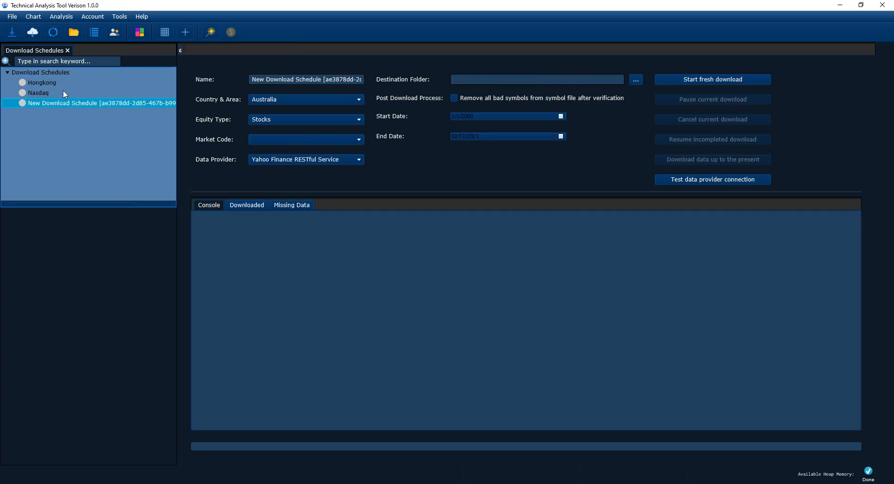
Set the new download schedule's country and area to ShangHai
double_click(296, 80)
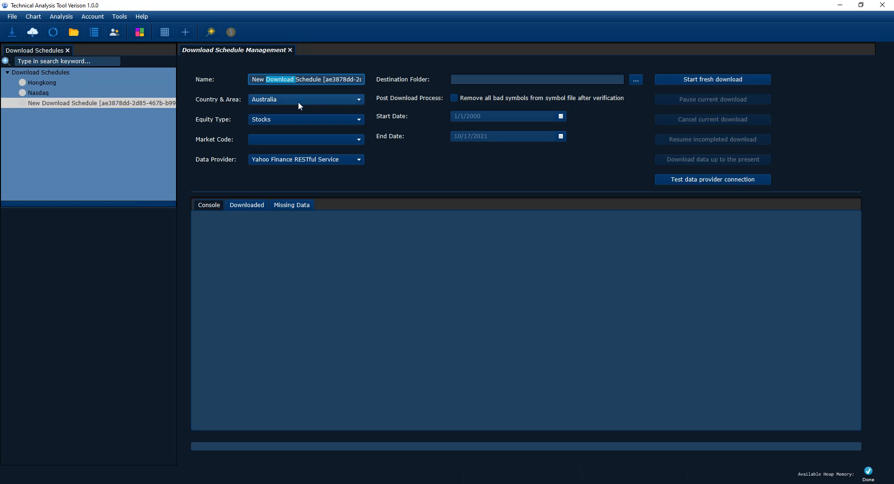
click(298, 101)
scroll(297, 156, down, 2)
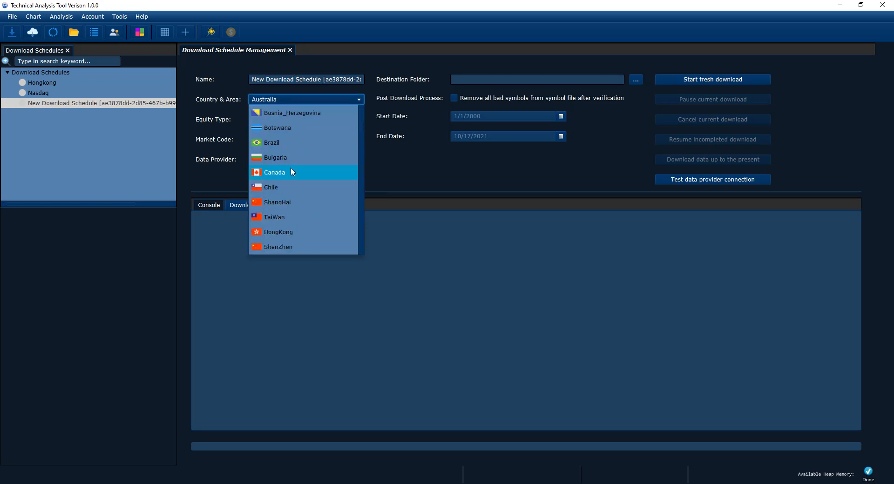
scroll(289, 202, down, 1)
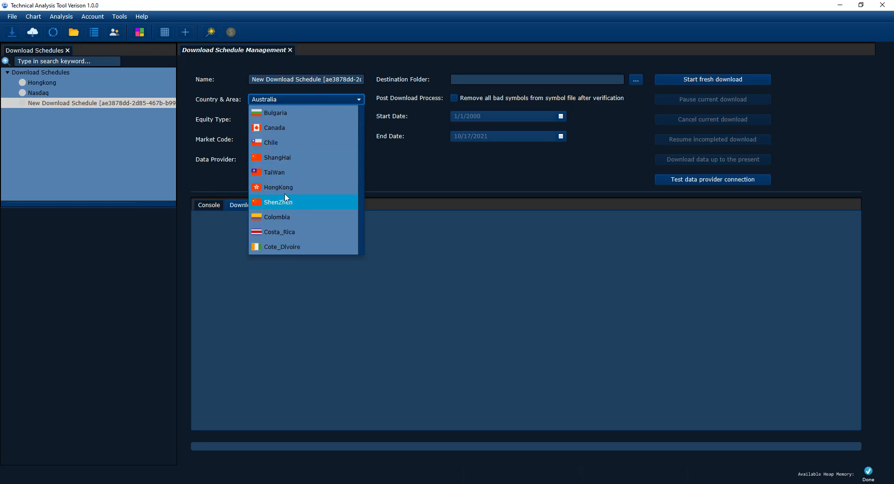
click(288, 158)
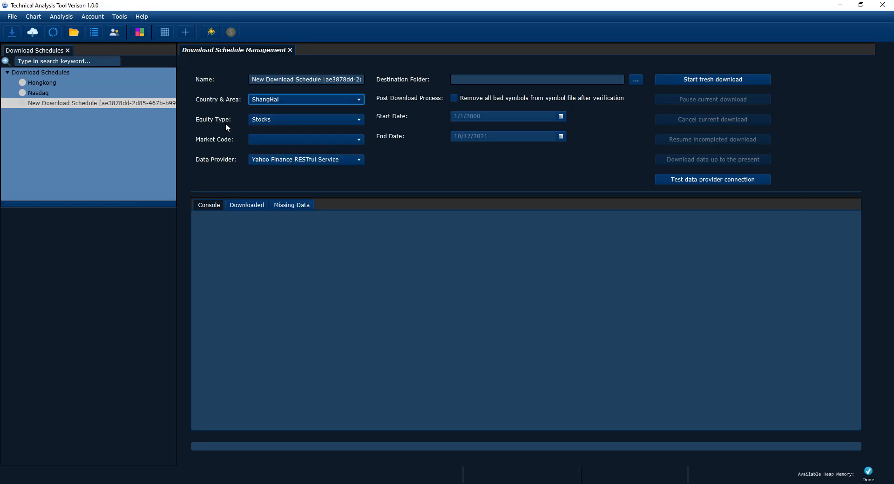
Examine the market code options offered for ShangHai stocks without choosing one
click(264, 143)
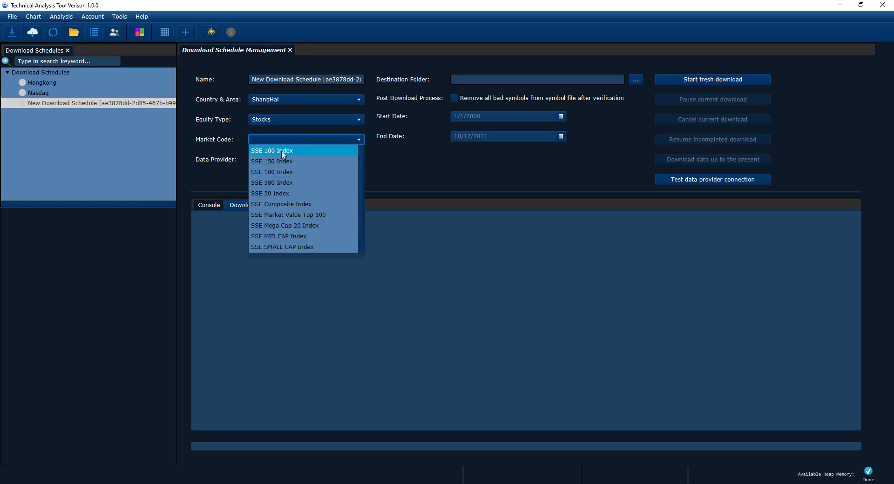
scroll(312, 173, down, 1)
scroll(284, 195, up, 1)
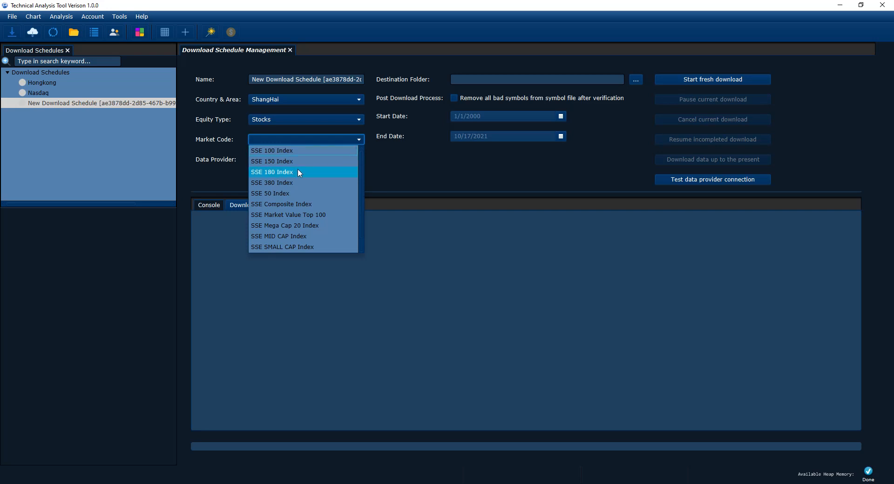
scroll(292, 172, down, 1)
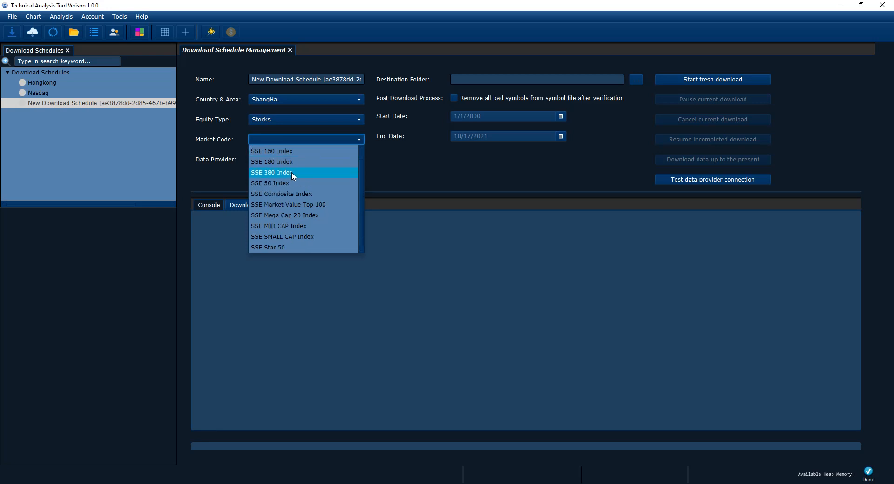
scroll(315, 183, up, 1)
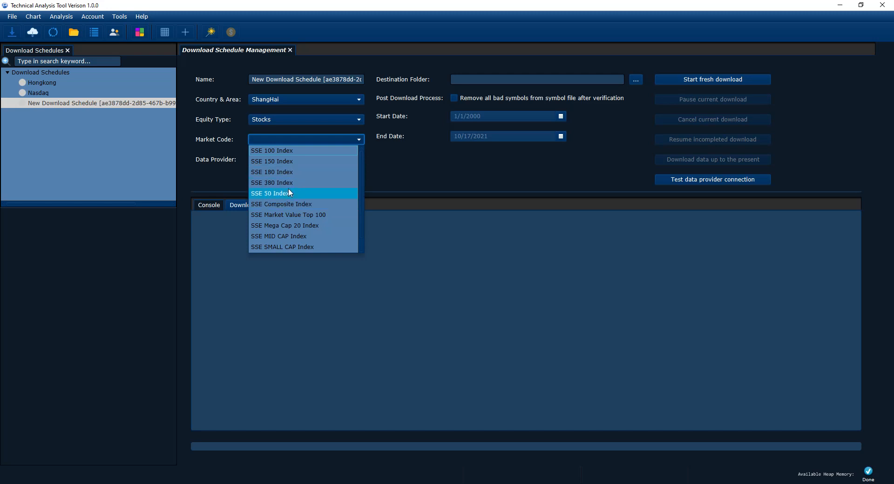
scroll(289, 190, down, 1)
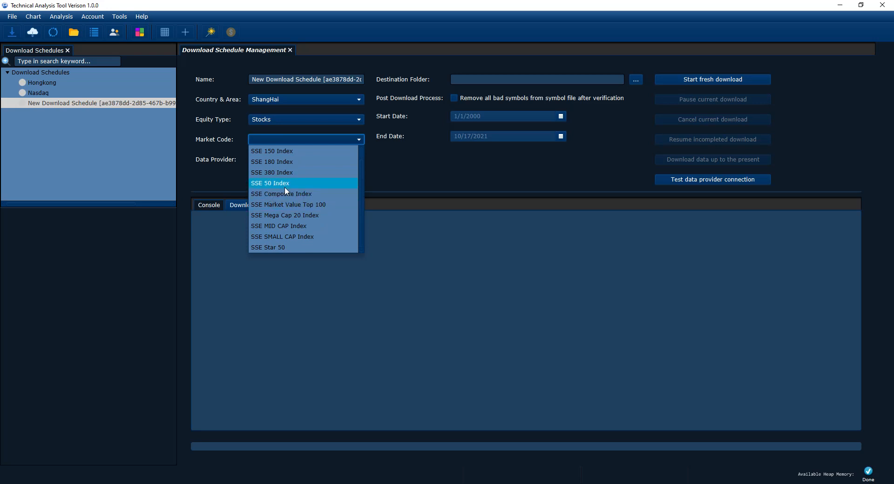
scroll(289, 226, up, 1)
click(404, 173)
Set the new schedule's country and area to Jamaica and check its market code options for stocks
click(313, 100)
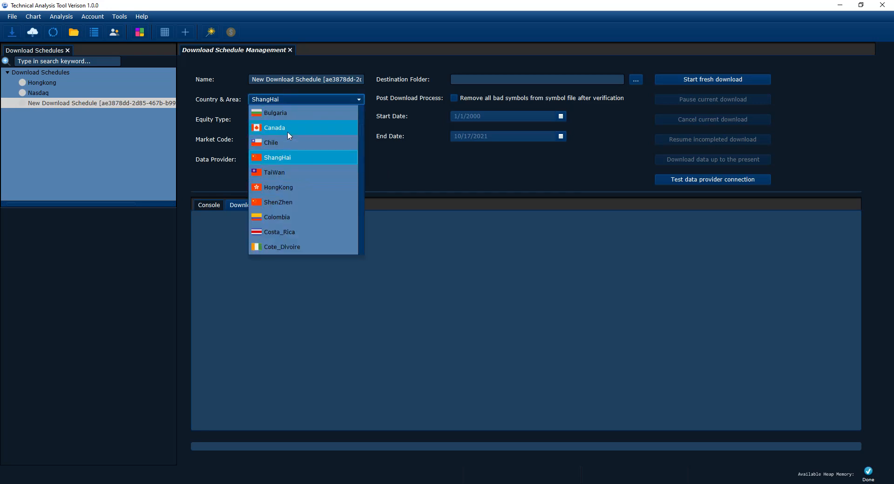
scroll(287, 117, down, 2)
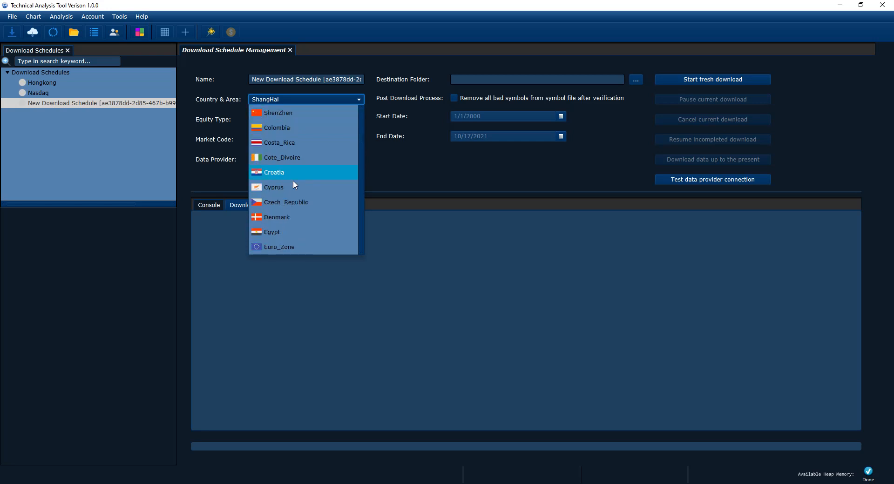
scroll(293, 176, down, 5)
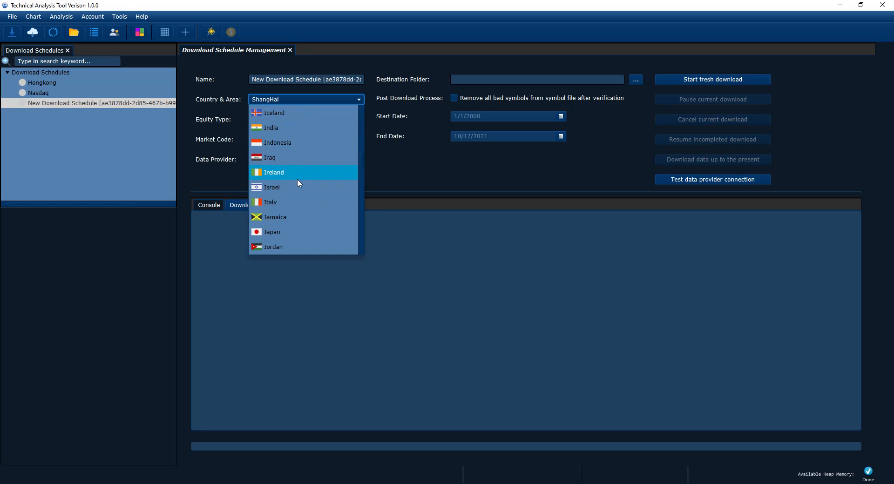
click(288, 215)
click(274, 142)
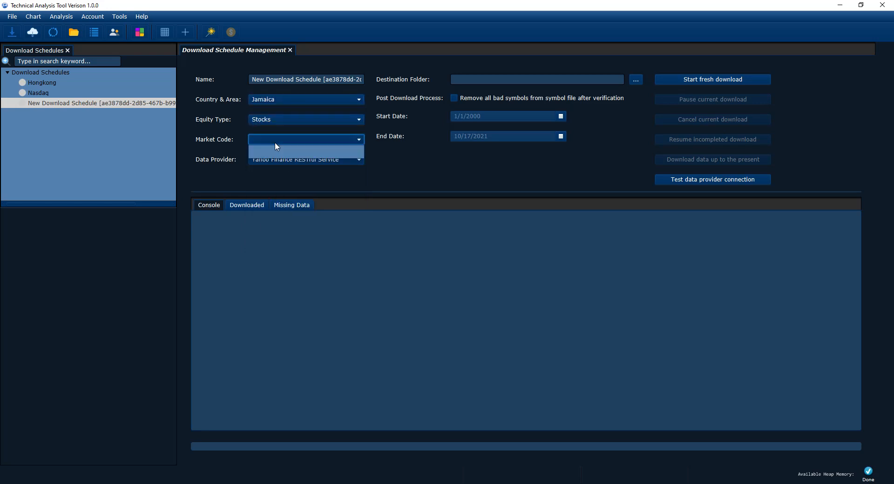
click(277, 141)
Switch the new schedule's equity type to Indices and back to Stocks, and check Jamaica's market code options again
click(278, 121)
click(279, 116)
click(277, 122)
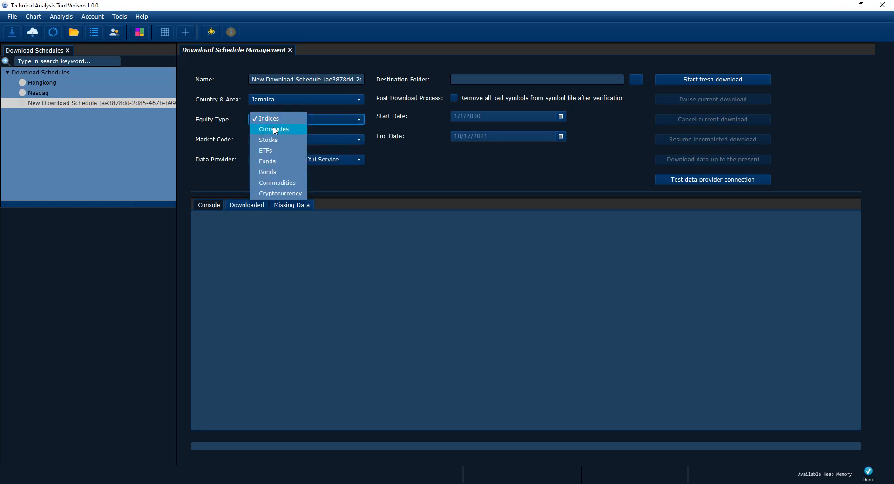
click(269, 140)
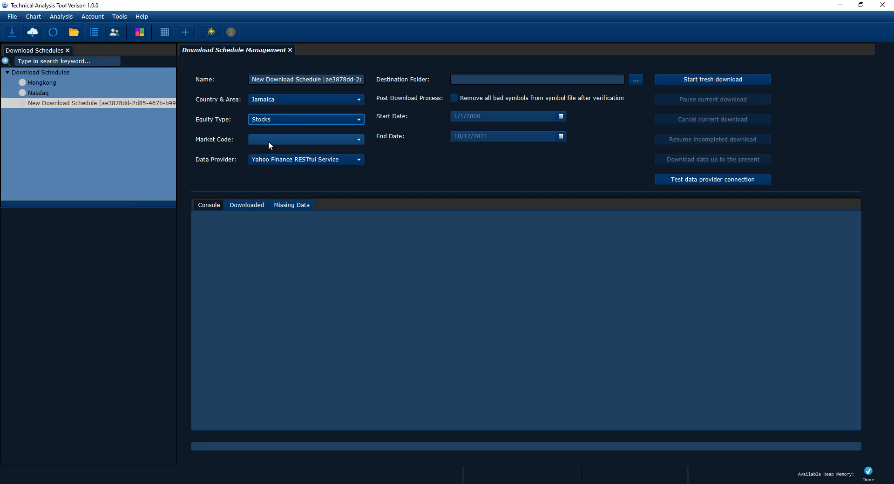
click(269, 137)
Change the new schedule's country and area to Kuwait and check its market code options
click(280, 100)
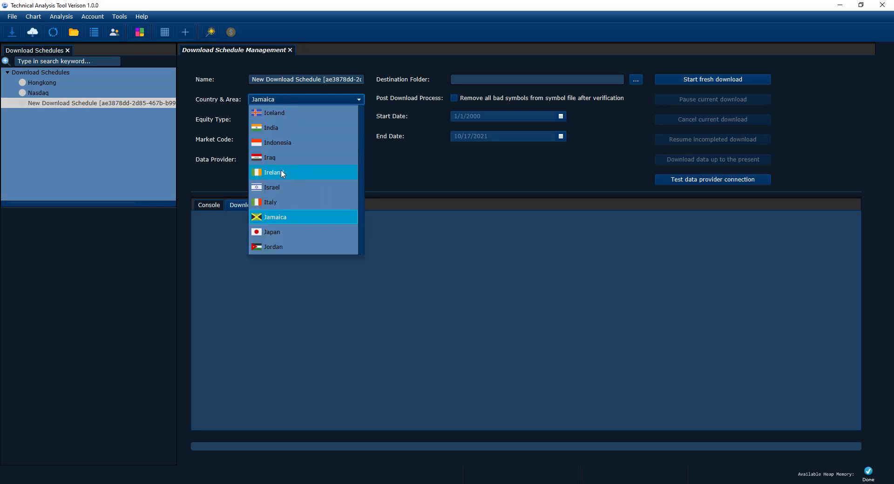
scroll(281, 171, down, 1)
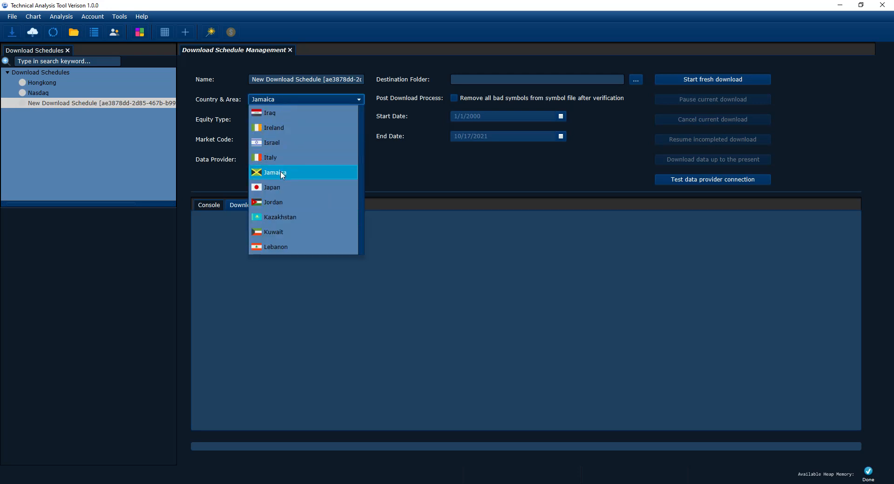
scroll(280, 188, down, 1)
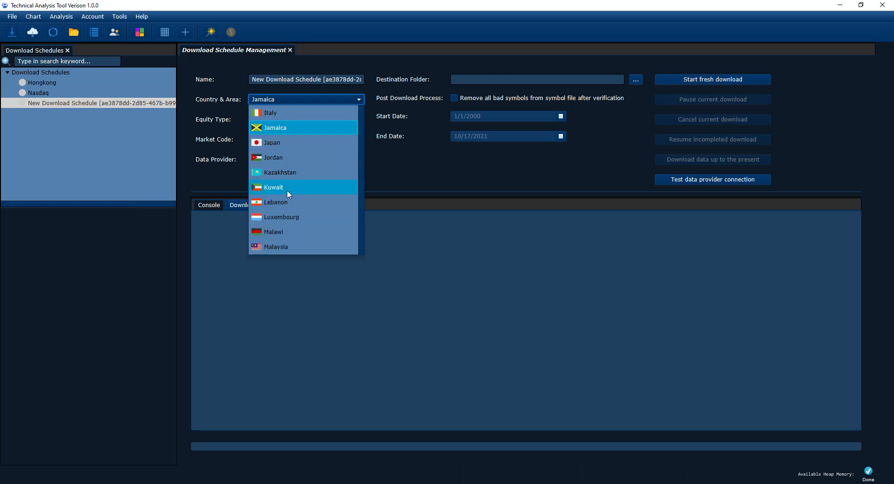
click(286, 191)
click(286, 144)
click(286, 144)
Set the new schedule's country and area to New_Zealand and review its market code options without choosing one
click(287, 99)
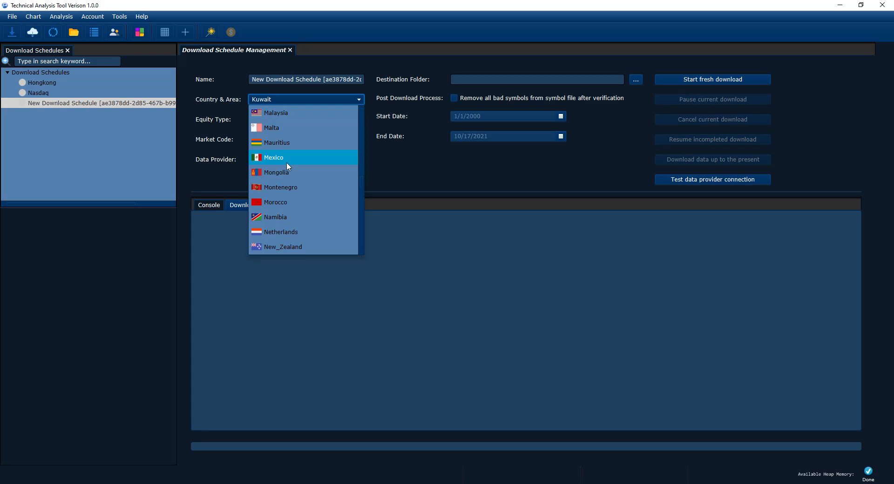
scroll(286, 162, down, 1)
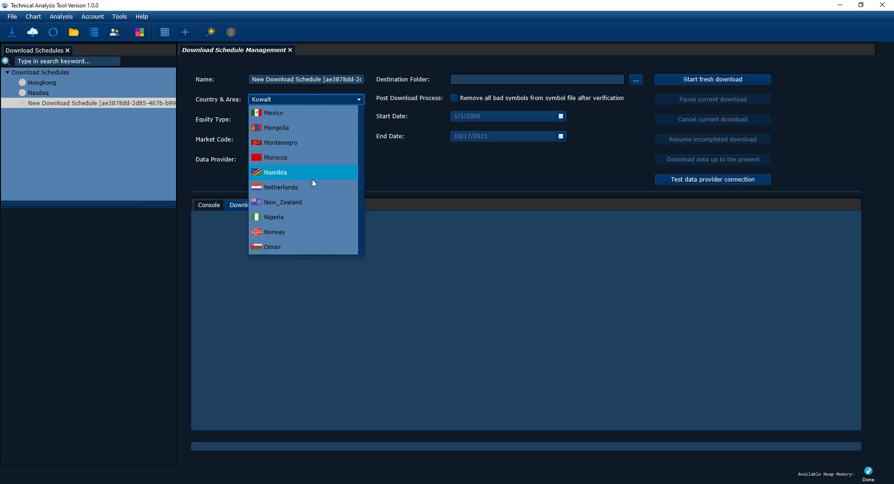
click(295, 206)
click(284, 140)
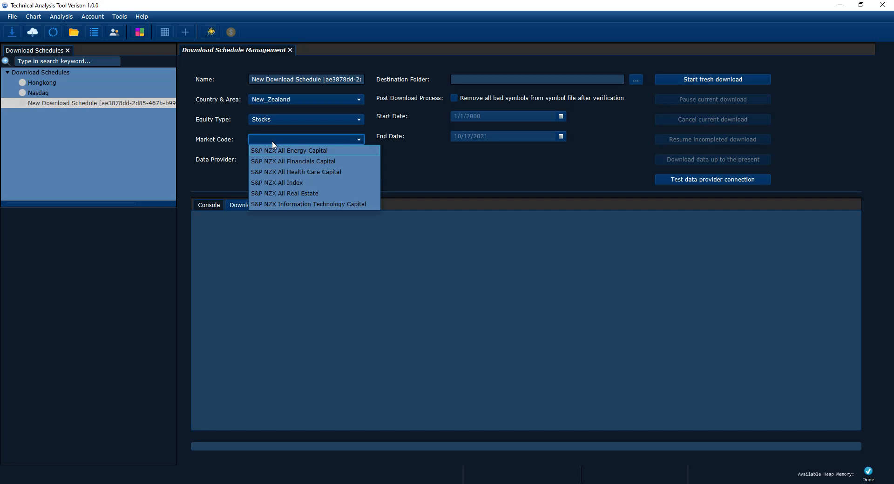
click(316, 139)
click(317, 139)
click(424, 163)
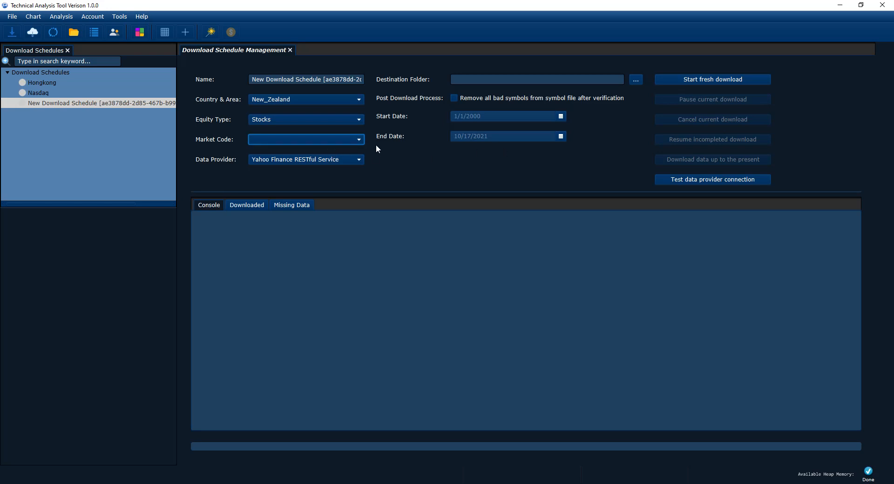
Open the Nasdaq download schedule and slightly enlarge the settings area above its console
click(49, 94)
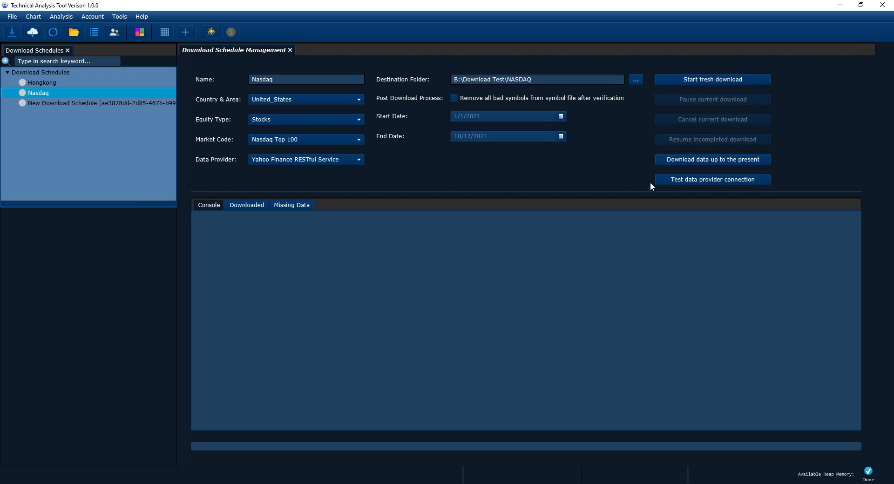
drag(638, 192, 638, 198)
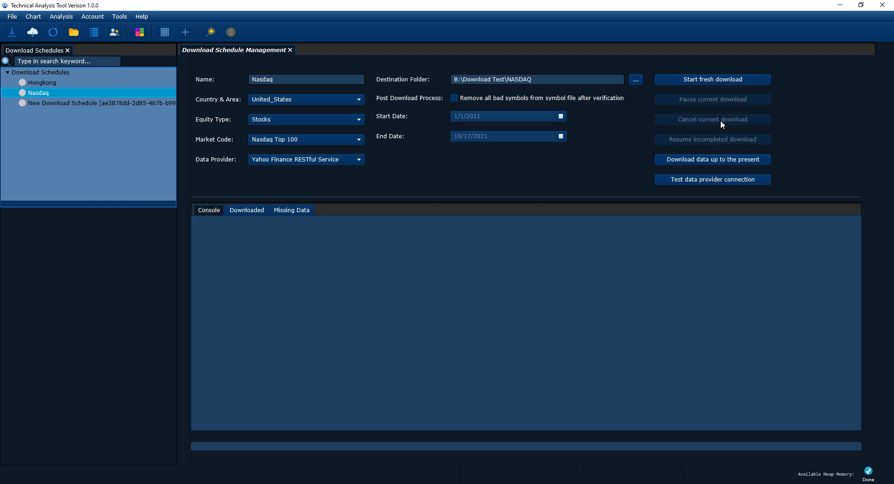
Delete the newly added download schedule and make the Download Schedules list taller
click(82, 107)
right_click(85, 106)
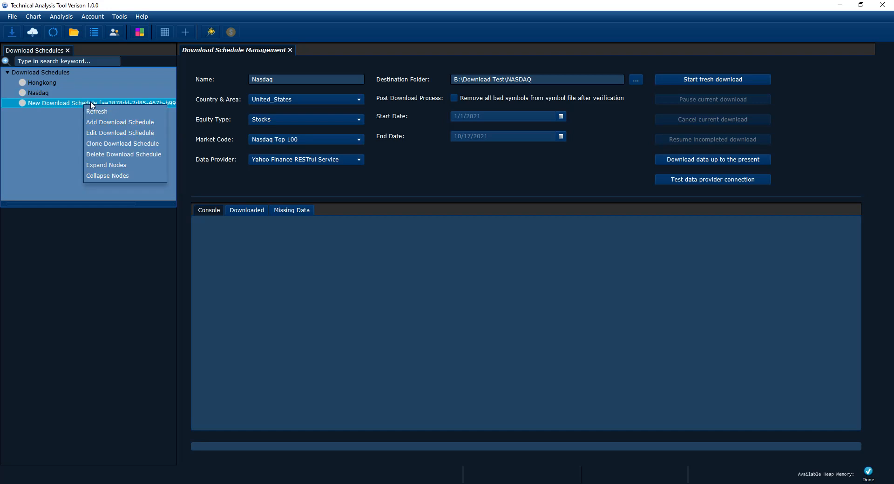
click(112, 155)
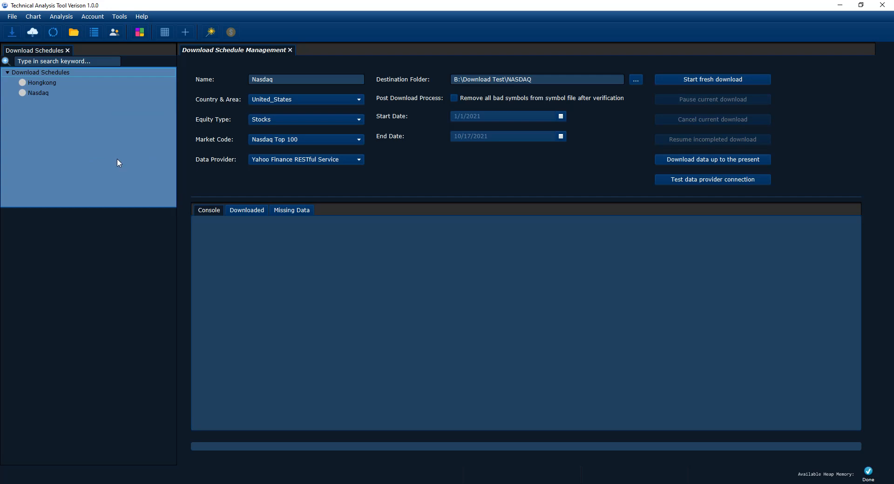
drag(120, 208, 122, 259)
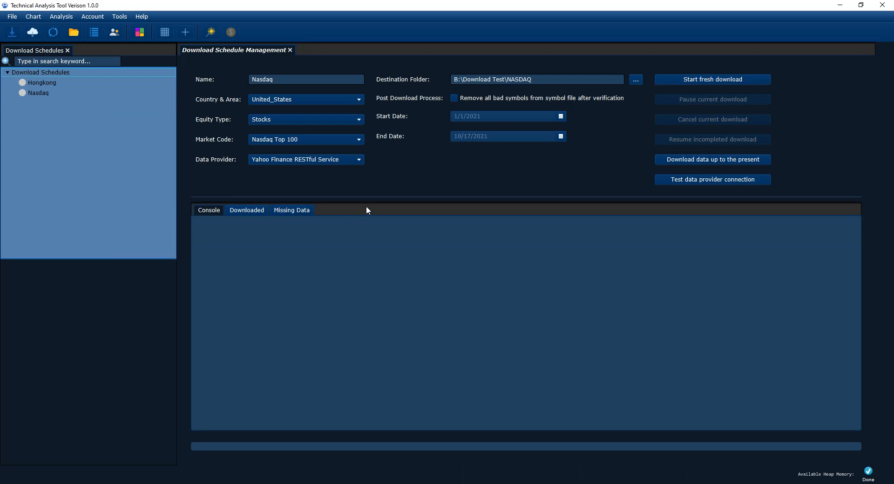
Browse the country and area options for the Nasdaq download schedule, keeping United_States selected
drag(370, 198, 371, 196)
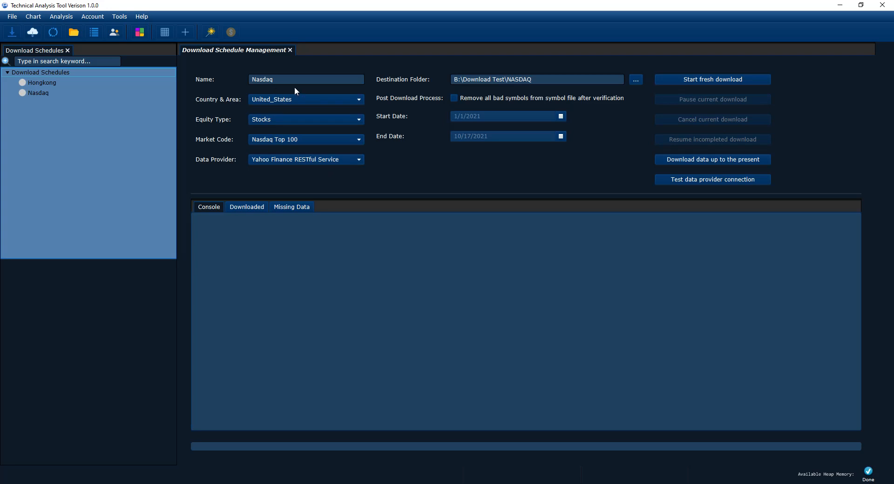
click(295, 99)
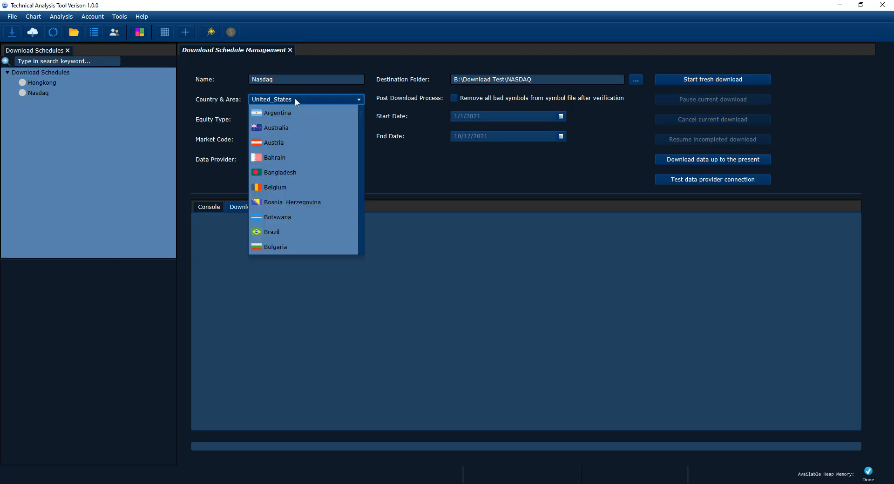
scroll(328, 187, down, 1)
scroll(327, 186, down, 1)
scroll(320, 195, down, 10)
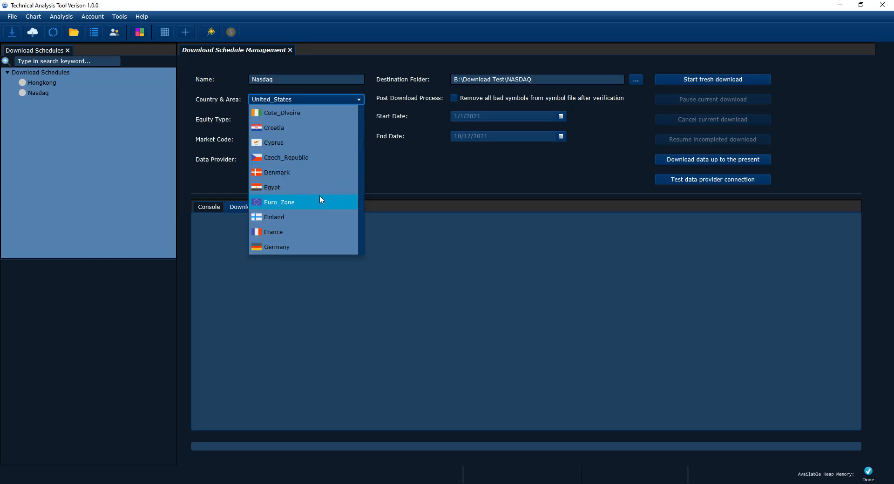
scroll(319, 194, down, 5)
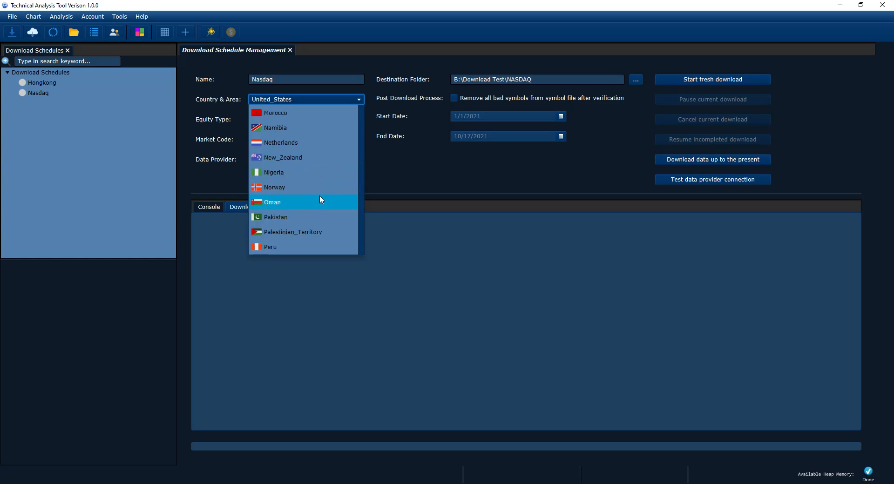
click(429, 161)
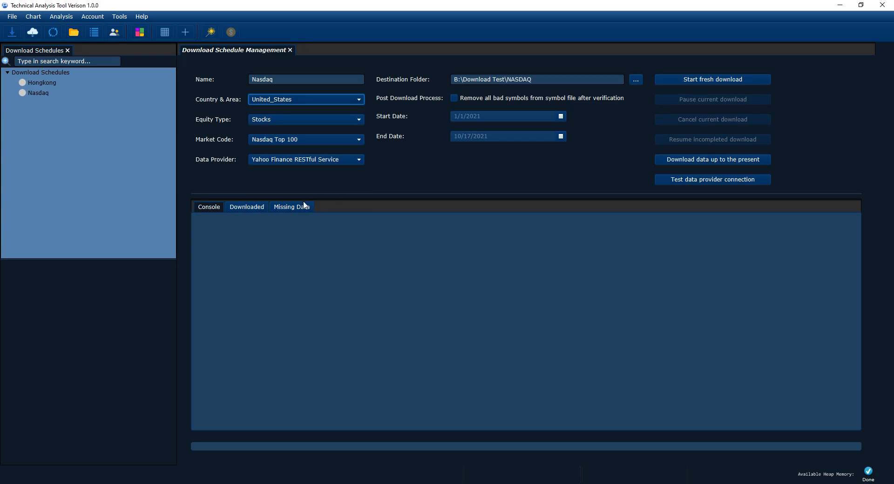
Check the Nasdaq schedule's Console, Downloaded and Missing Data views, finishing on Missing Data
click(288, 207)
click(247, 207)
click(209, 208)
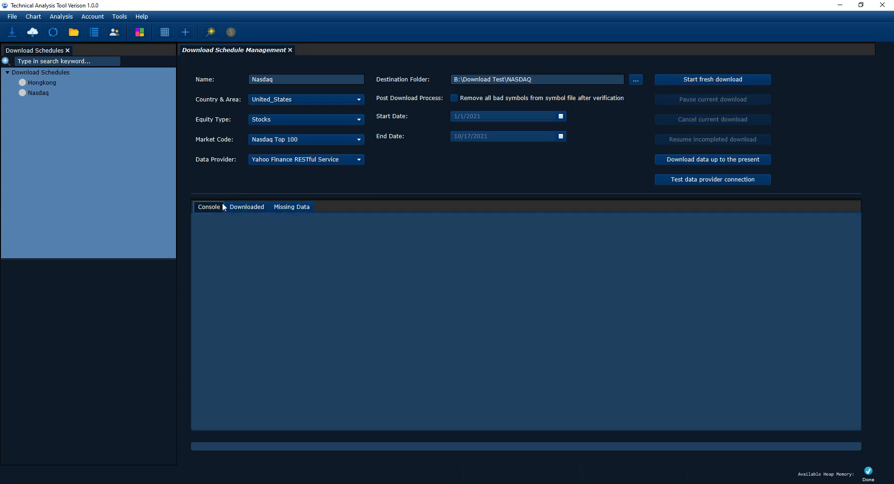
click(252, 208)
click(285, 208)
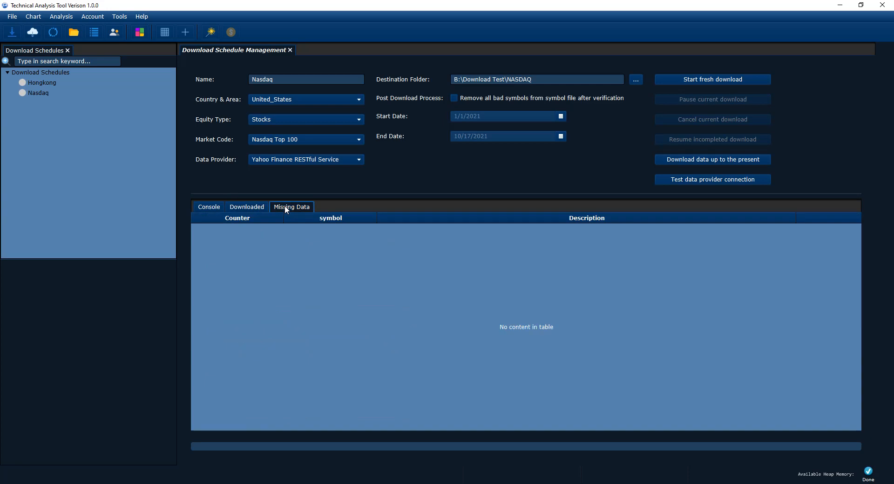
Adjust the divider between the schedule settings and the Missing Data table, leaving extra space below the data provider connection test
drag(317, 193, 314, 176)
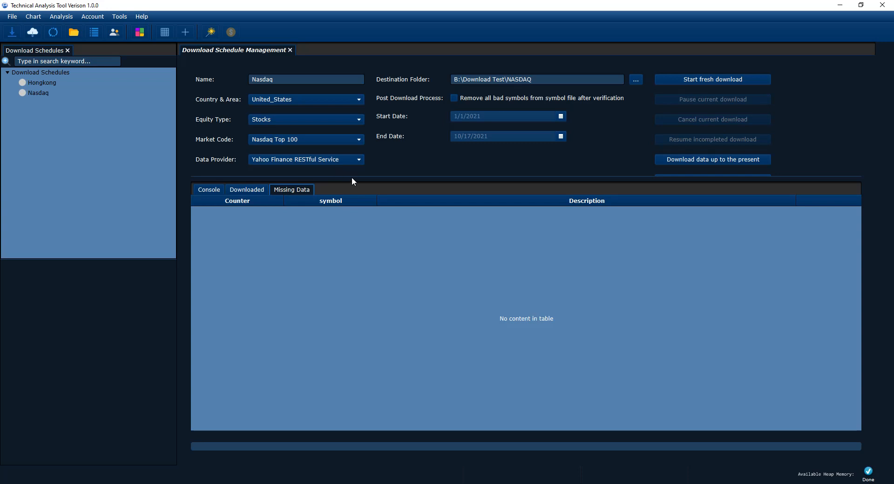
drag(353, 176, 354, 173)
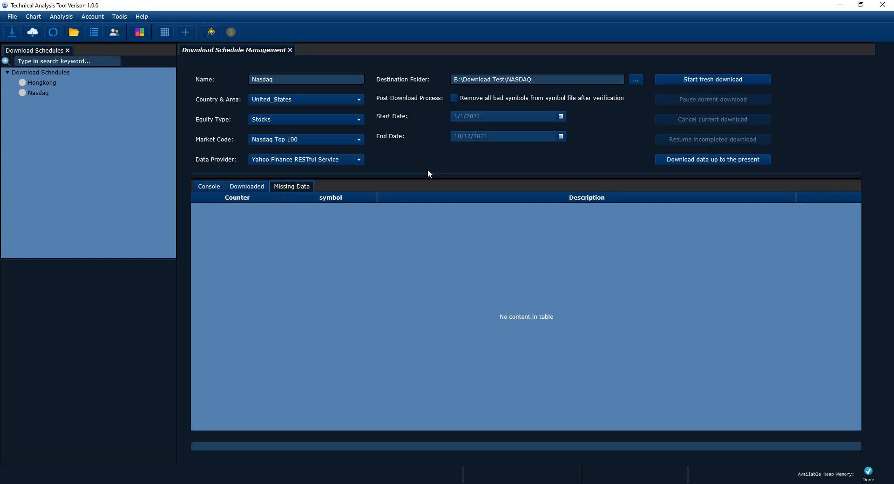
drag(428, 173, 438, 209)
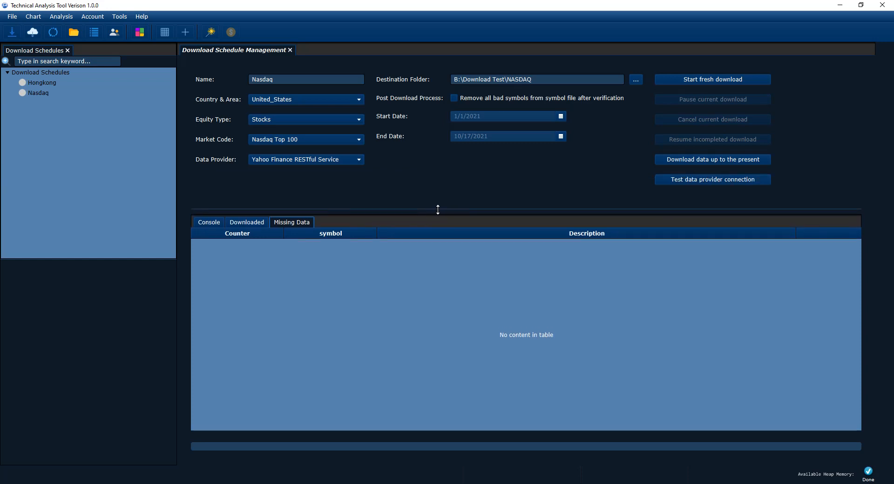